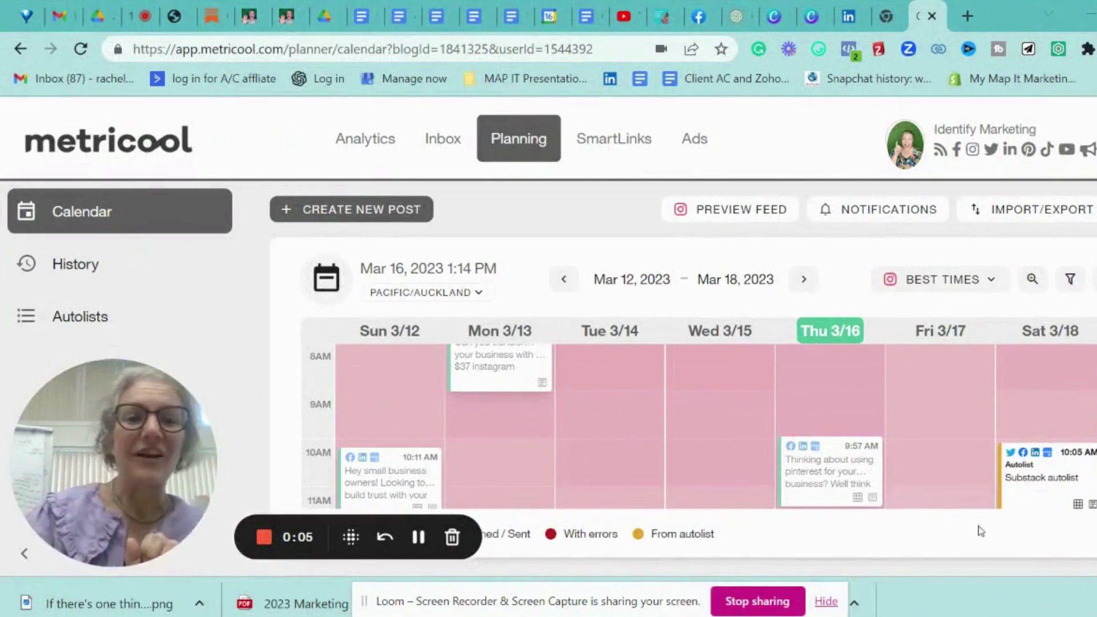
# Step: Scroll the planning calendar down to the Thursday, Mar 16 afternoon time slots
pyautogui.scroll(-2, 943, 457)
pyautogui.scroll(-3, 943, 457)
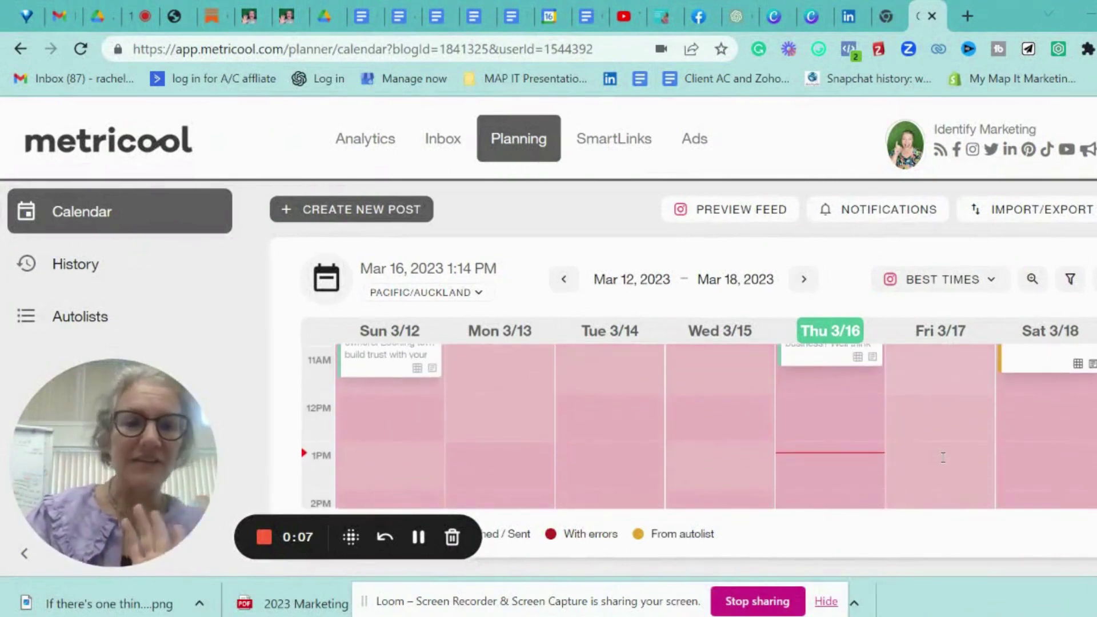
pyautogui.scroll(-1, 804, 464)
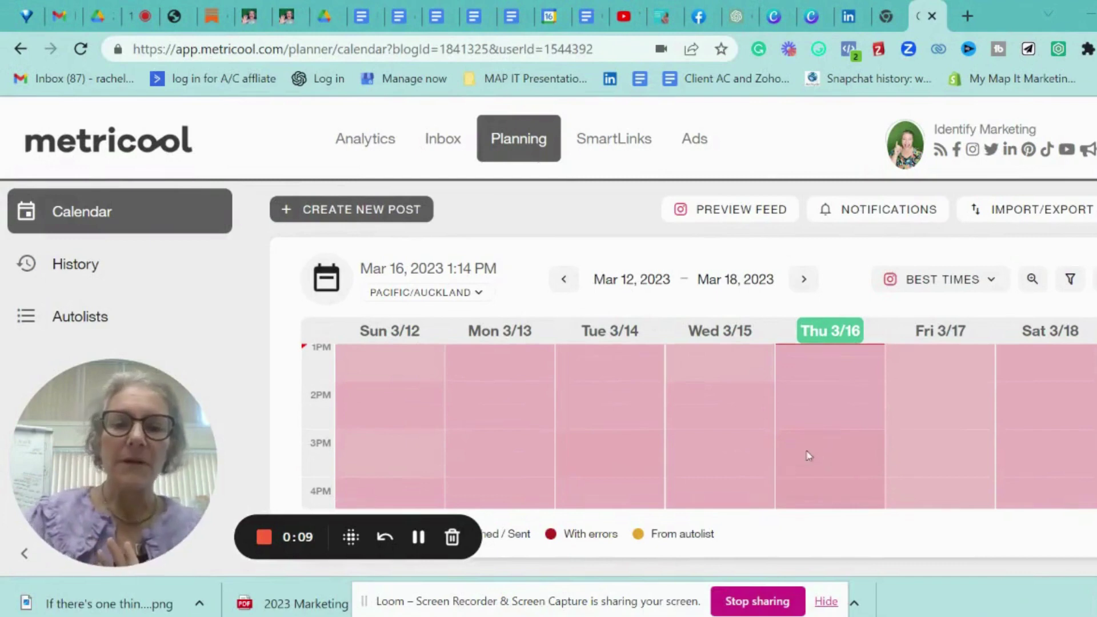
# Step: Create a post in the Mar 16, 3:30 PM slot, deselecting Twitter so only Instagram remains
pyautogui.click(801, 463)
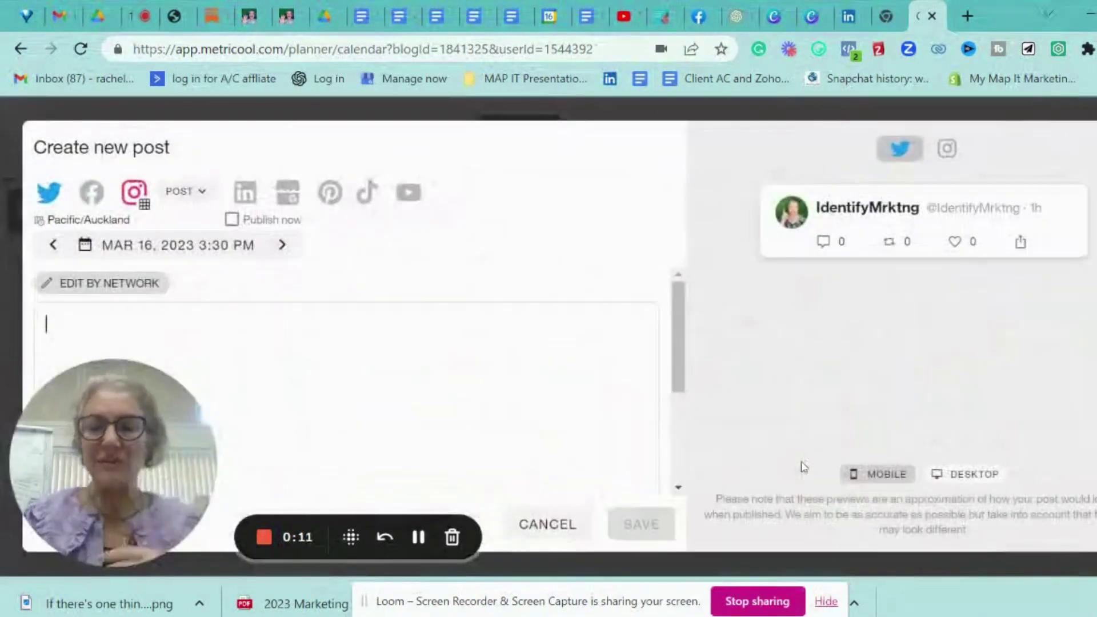
pyautogui.moveTo(124, 444); pyautogui.dragTo(871, 369)
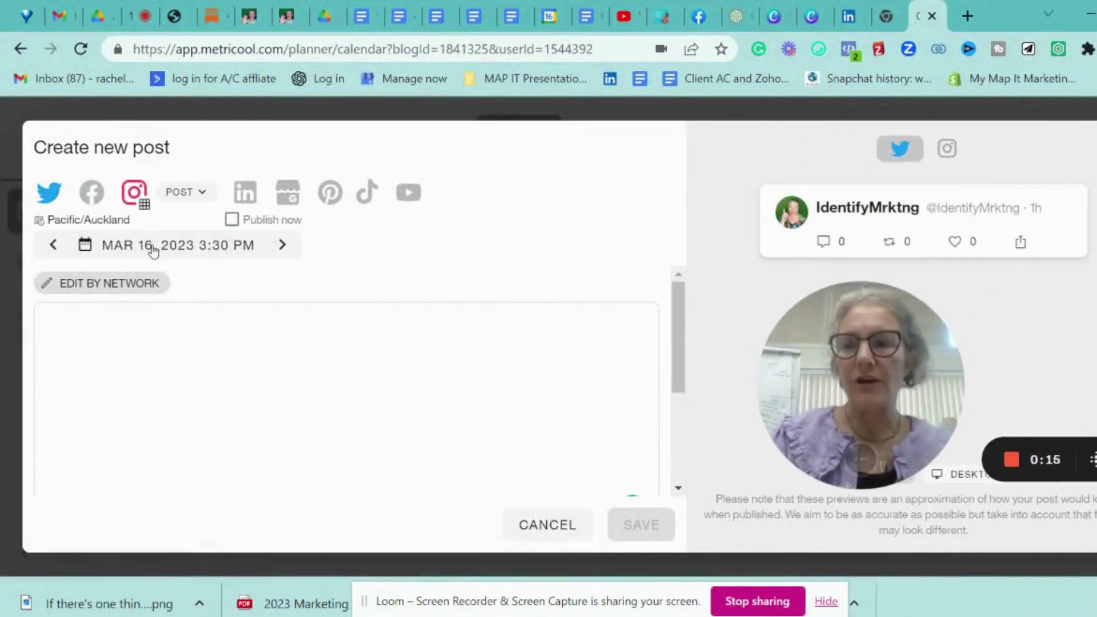
pyautogui.click(49, 195)
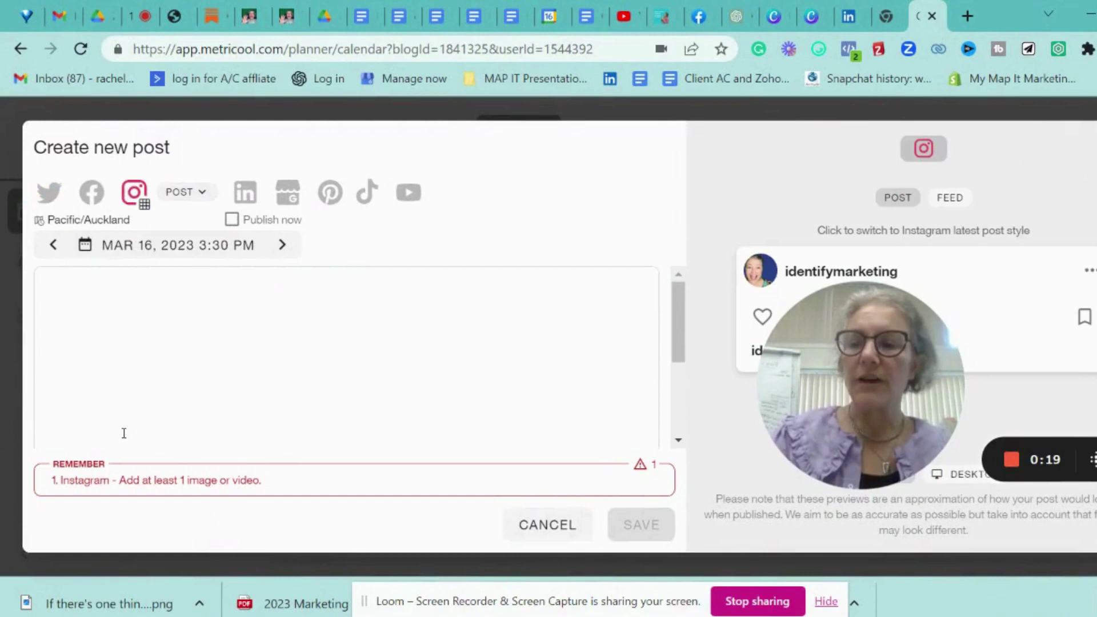
pyautogui.click(90, 299)
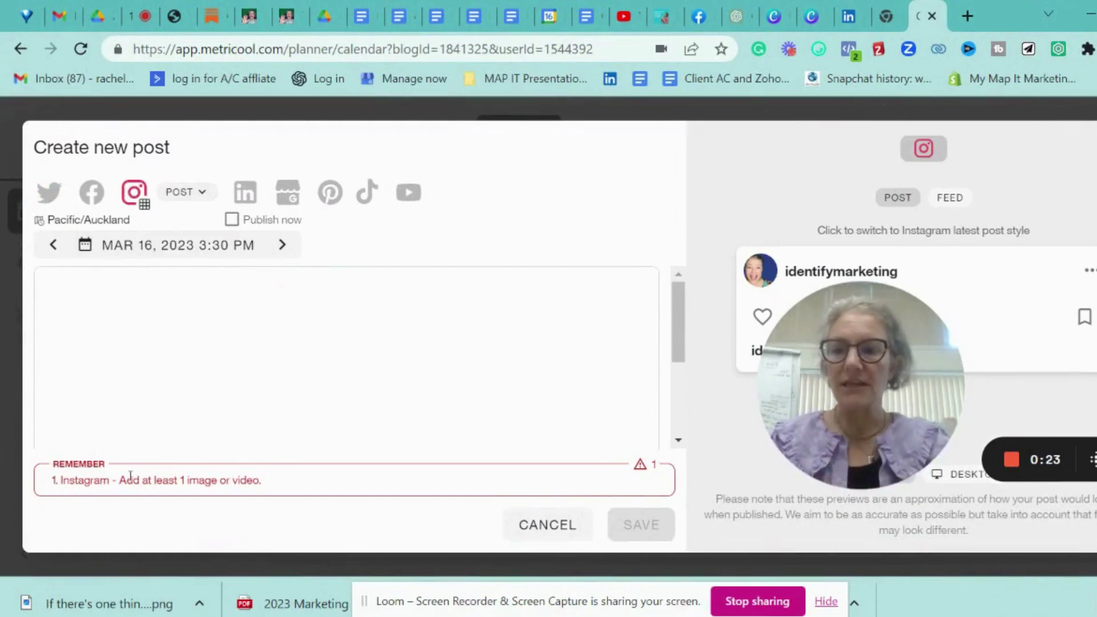
pyautogui.scroll(-2, 174, 397)
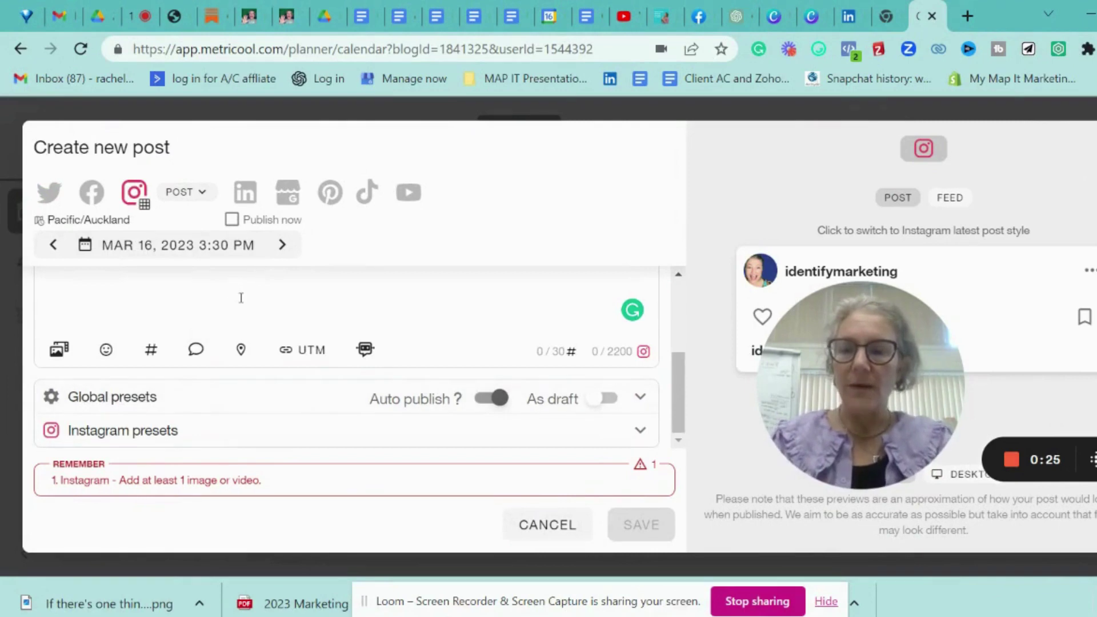
pyautogui.scroll(1, 240, 298)
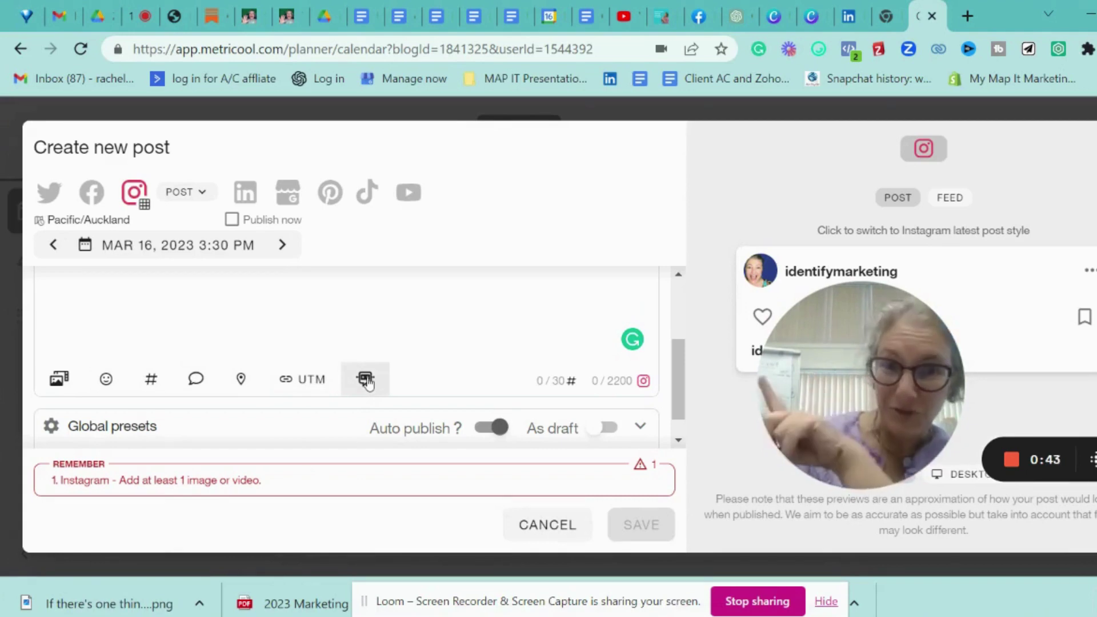
# Step: In the AI text generator, start the prompt requesting an Instagram post about research before a social media content plan
pyautogui.click(366, 379)
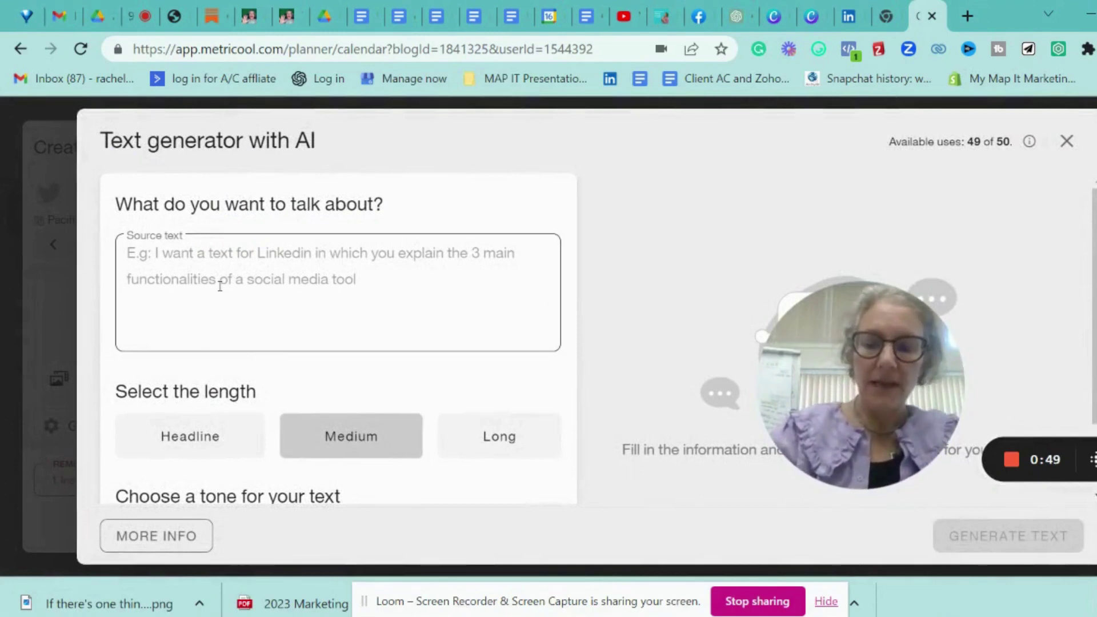
pyautogui.press('capslock')
pyautogui.press('capslock')
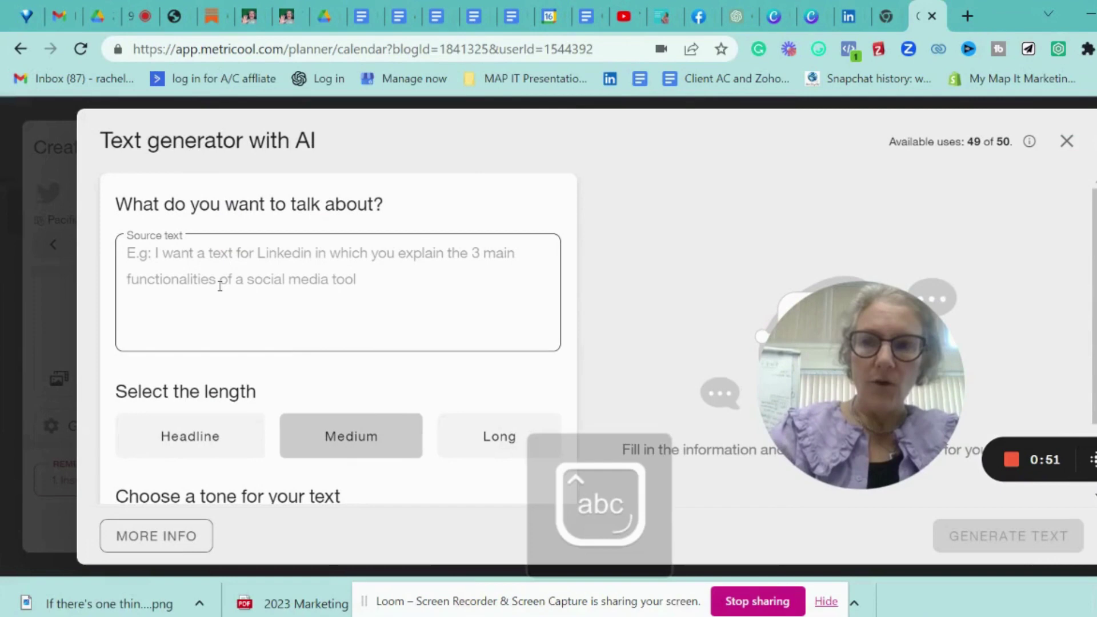
pyautogui.click(220, 286)
pyautogui.write('I want t')
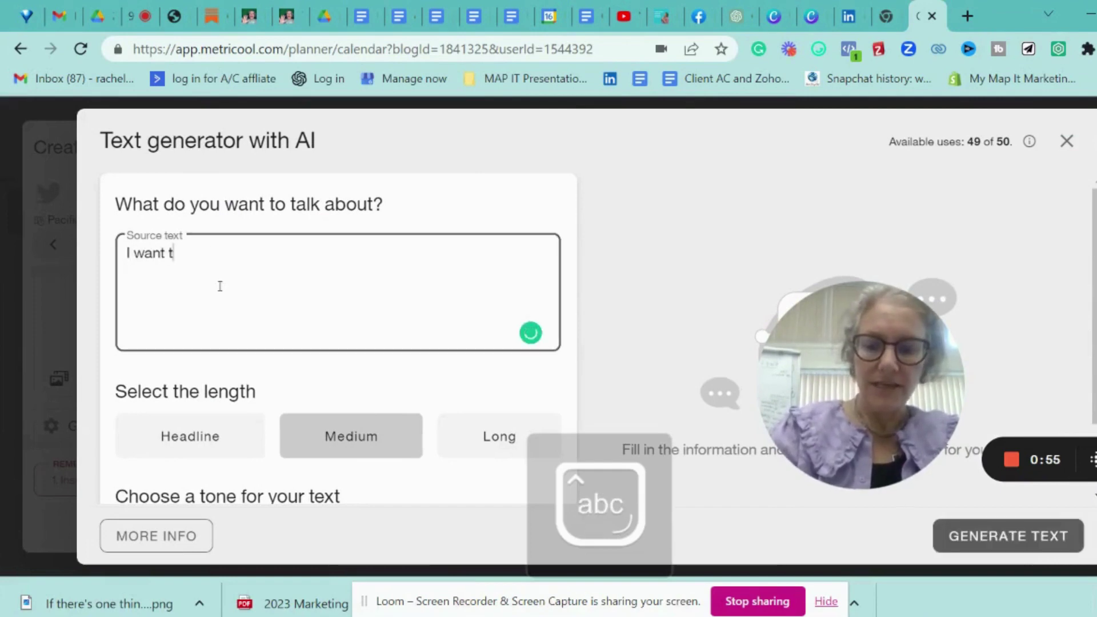
pyautogui.write('ext for a')
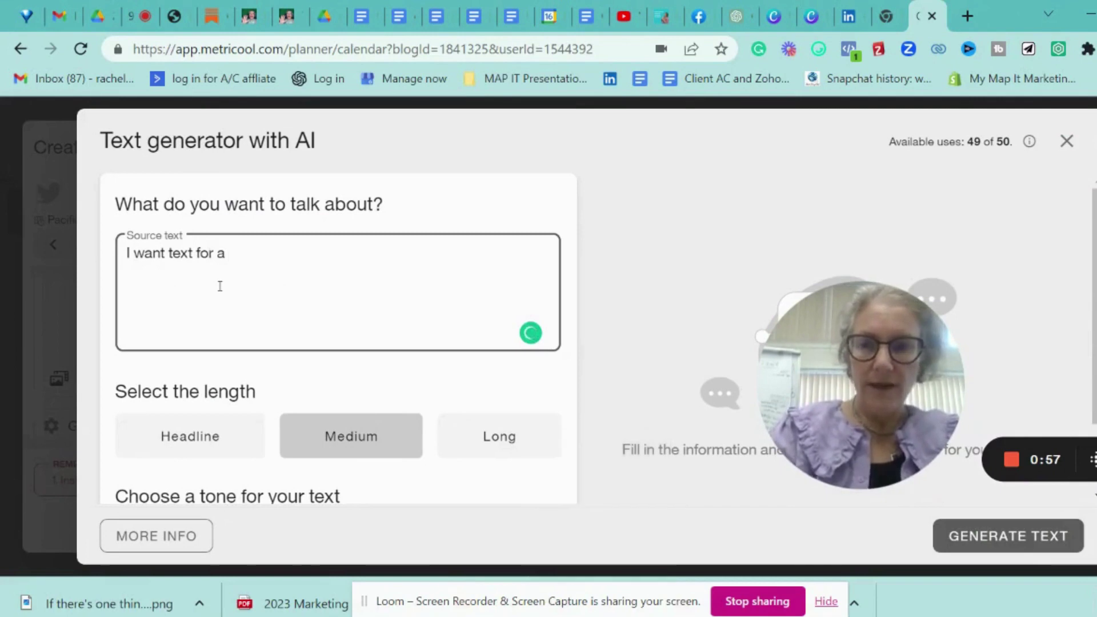
pyautogui.write('n')
pyautogui.press('capslock')
pyautogui.write('I')
pyautogui.press('capslock')
pyautogui.write('nstag')
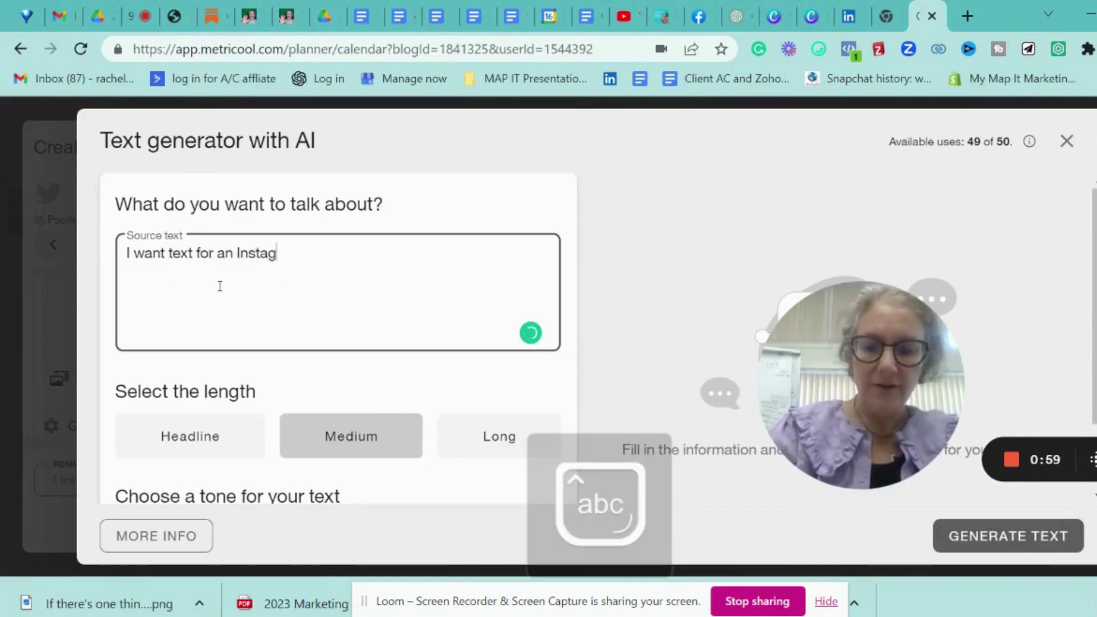
pyautogui.write('ram post about the importance of doing keyword pre')
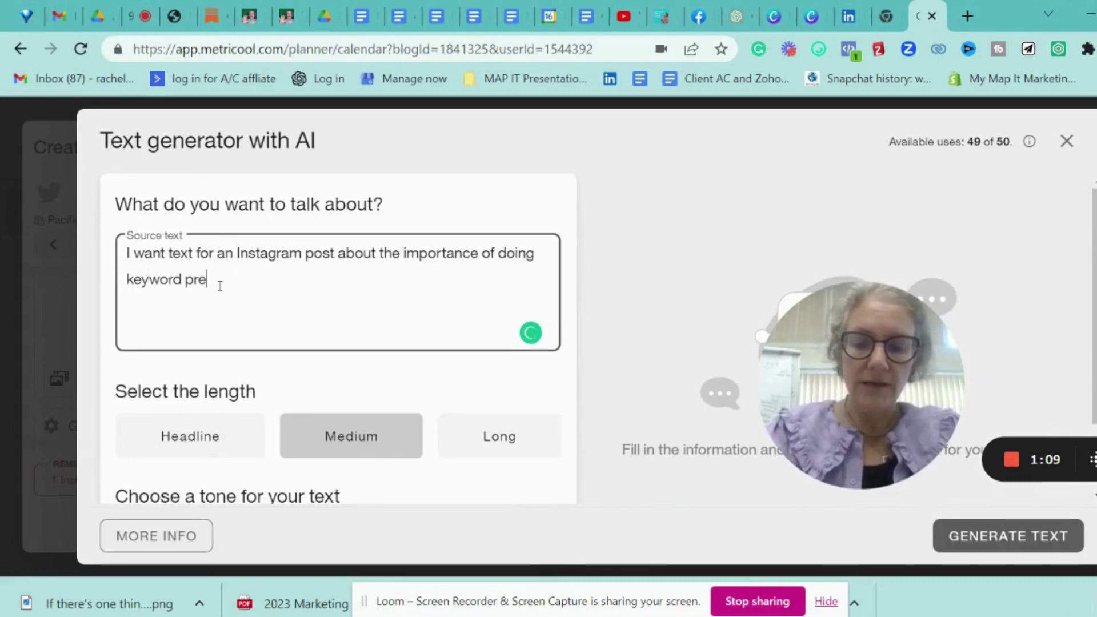
pyautogui.write('search before')
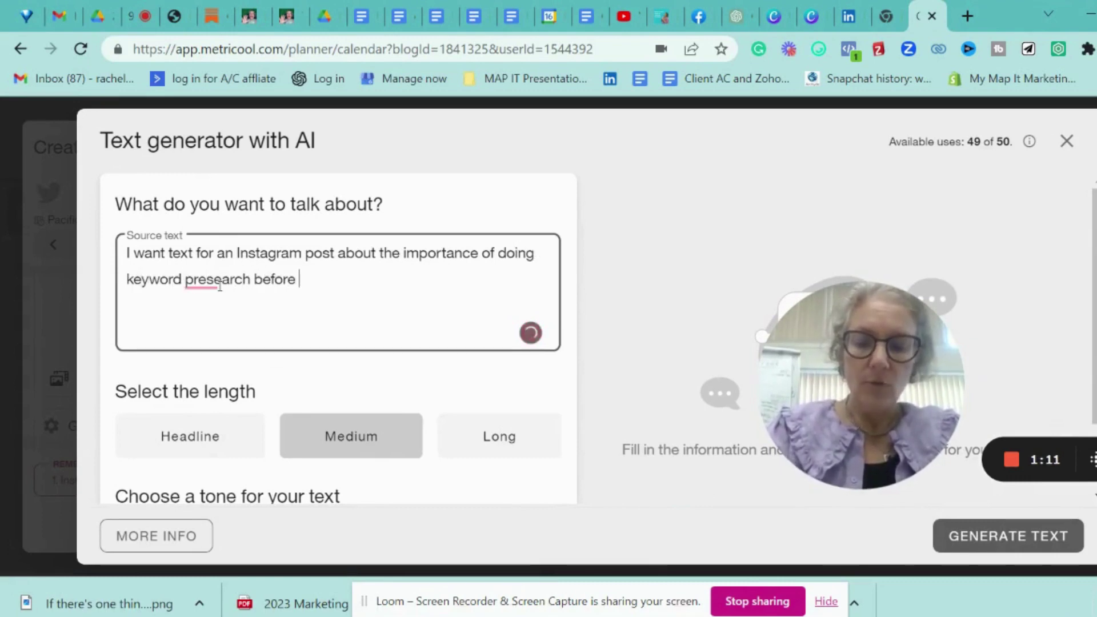
pyautogui.write(' starting your content plan')
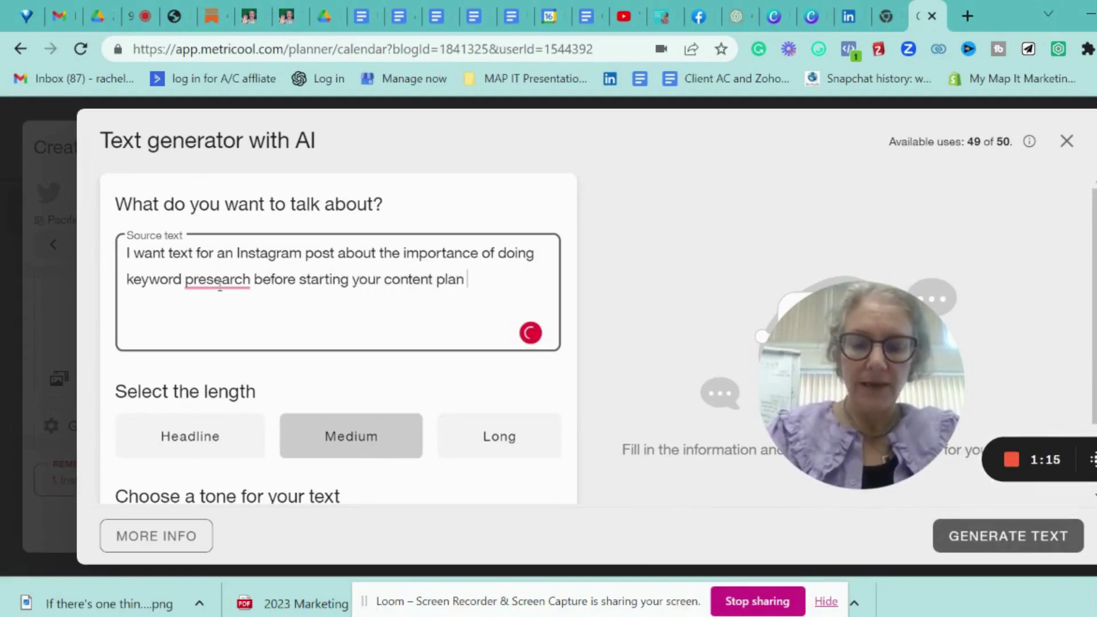
pyautogui.write(' for social media.')
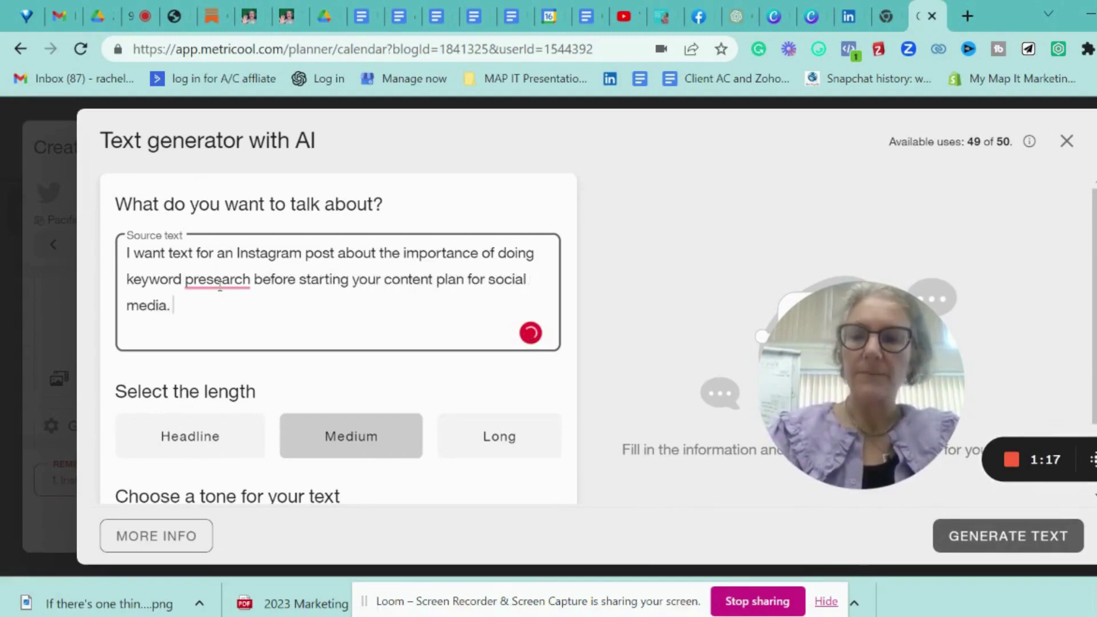
# Step: Fix 'presearch' to 'research' and add that the audience is small business owners doing their own marketing
pyautogui.click(215, 280)
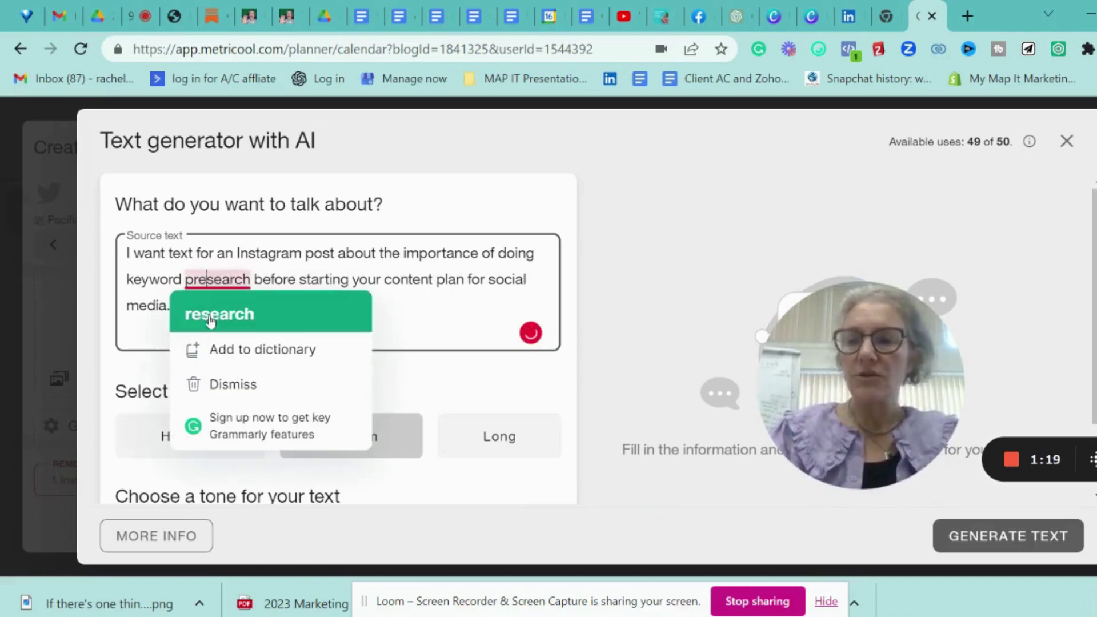
pyautogui.click(210, 316)
pyautogui.write('dia.')
pyautogui.press('capslock')
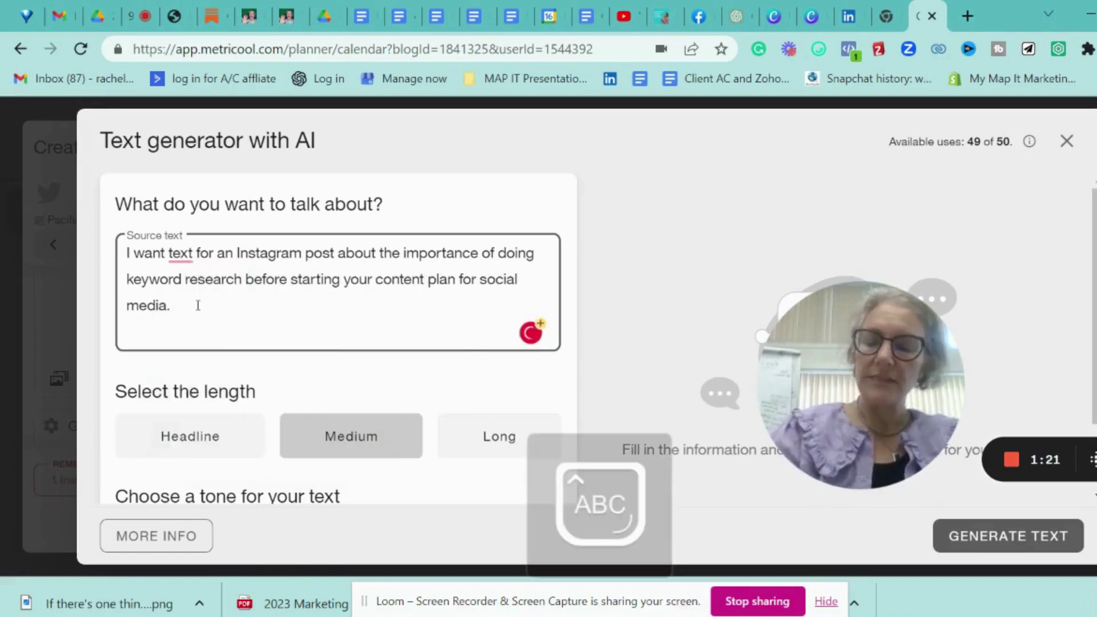
pyautogui.write('T')
pyautogui.press('capslock')
pyautogui.write('arget audi')
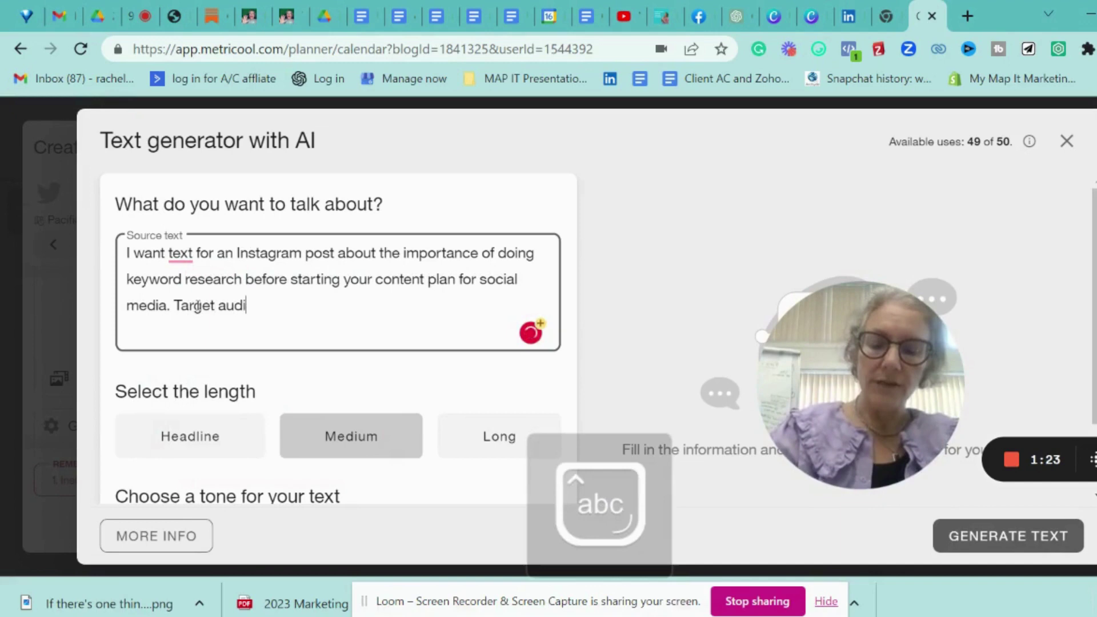
pyautogui.write('ence')
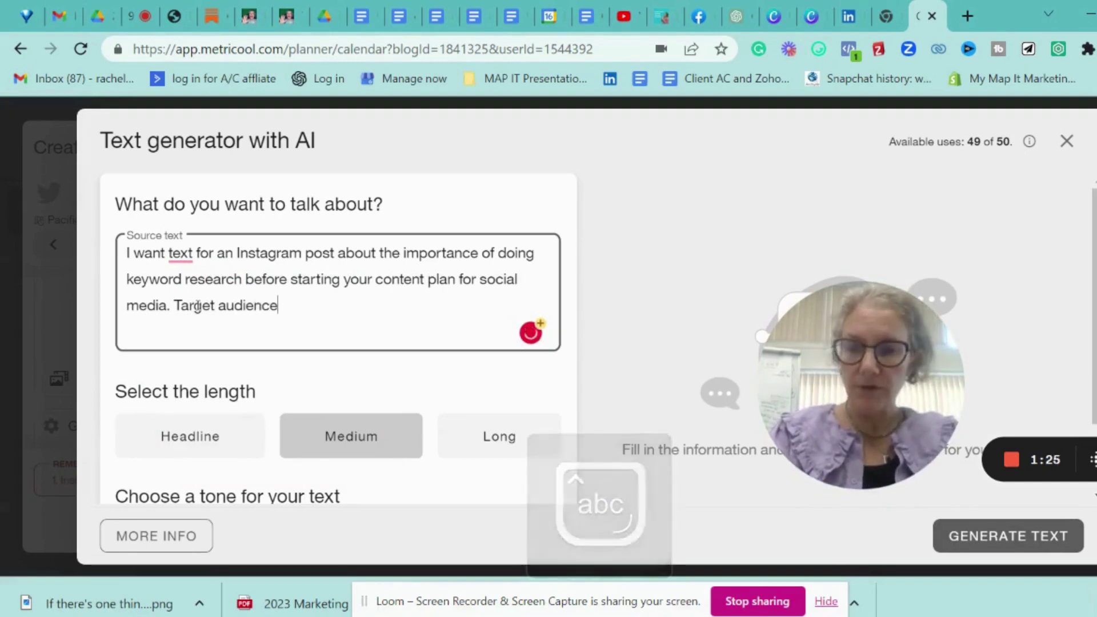
pyautogui.write(' is small ')
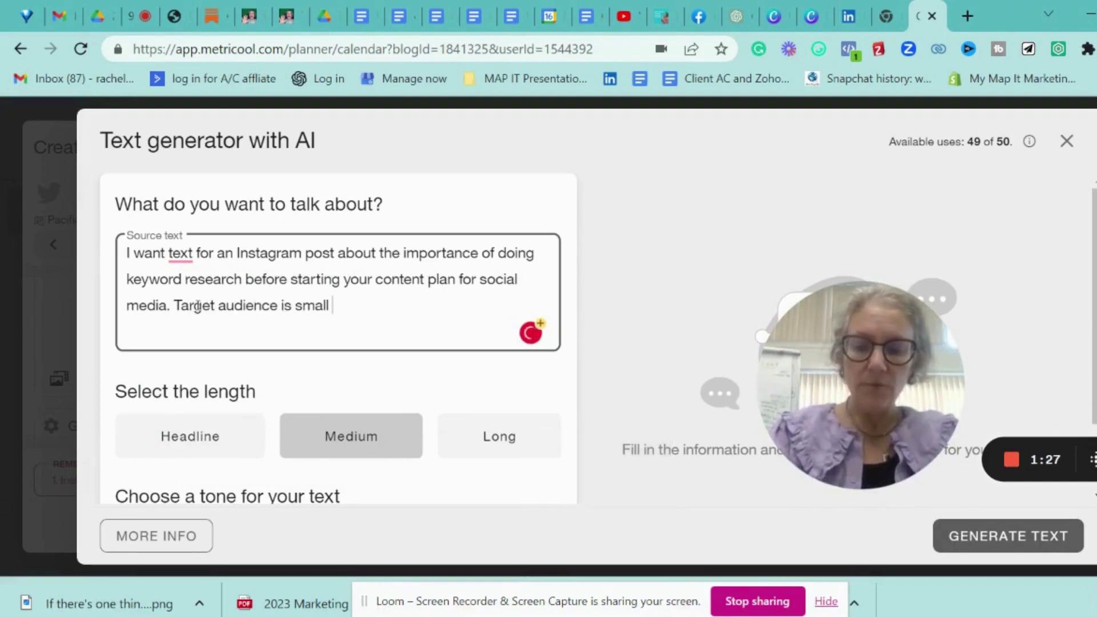
pyautogui.write('business owners')
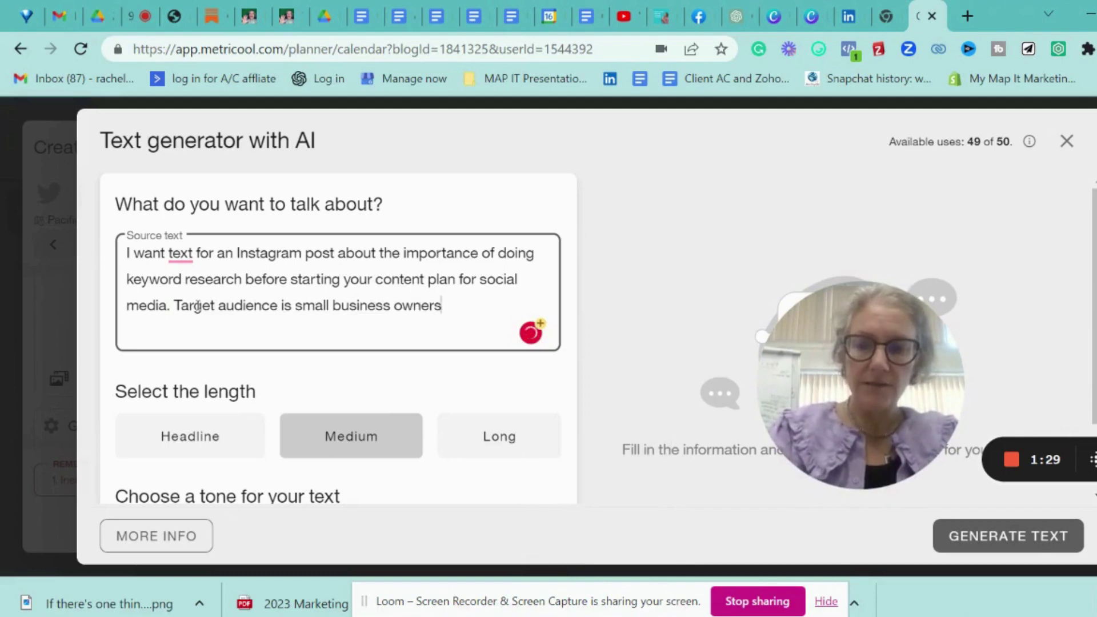
pyautogui.write(' who do thier o')
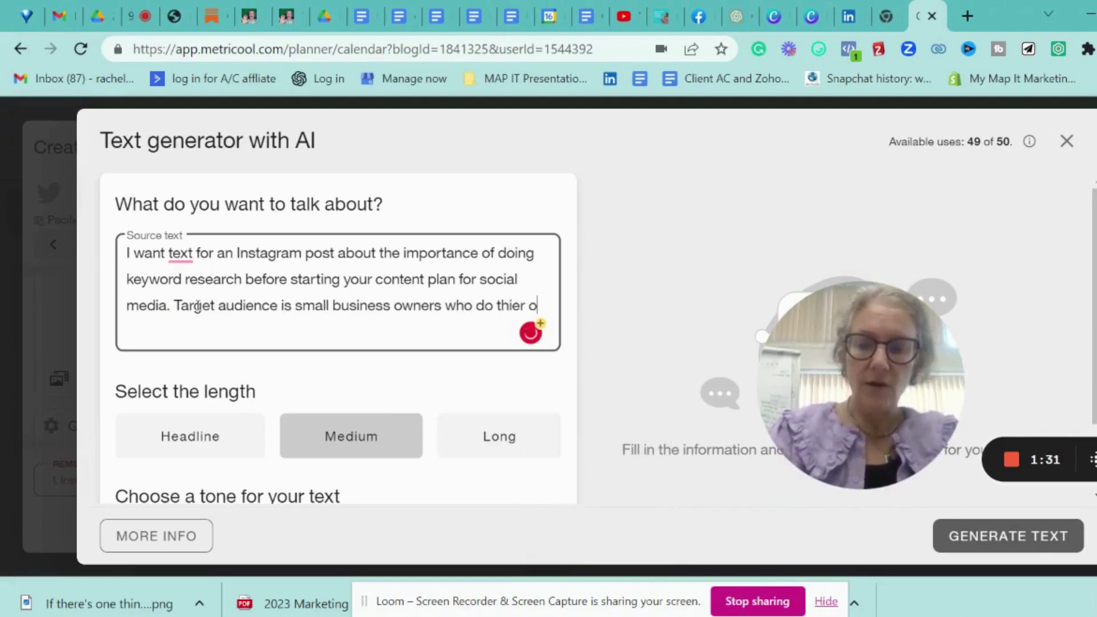
pyautogui.write('wn marketing an')
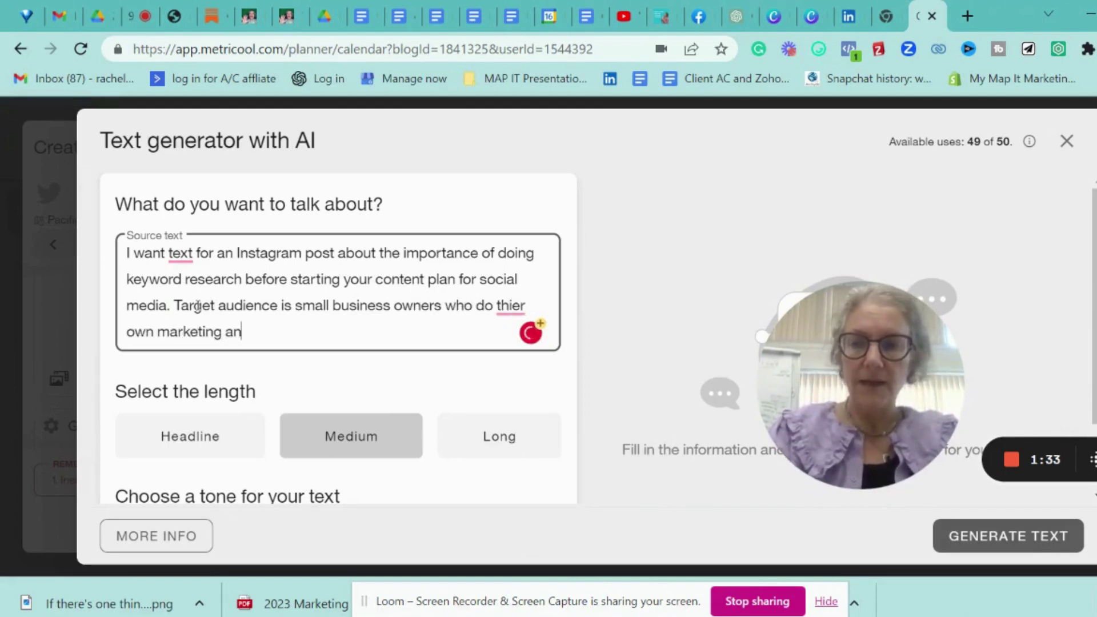
pyautogui.write("d don't unders")
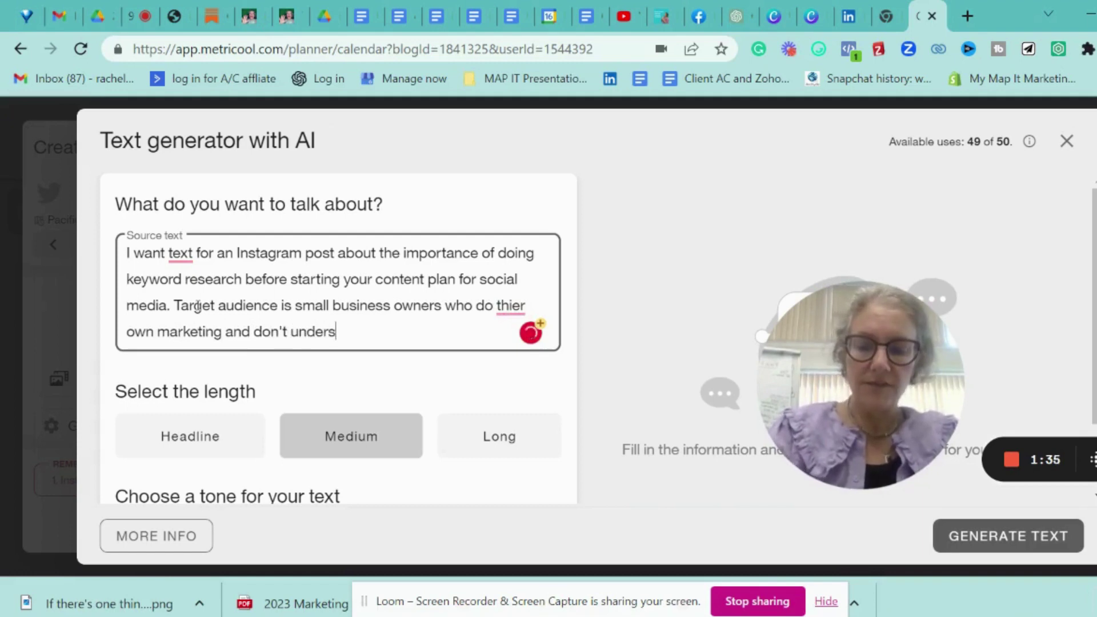
pyautogui.write('tand jarga')
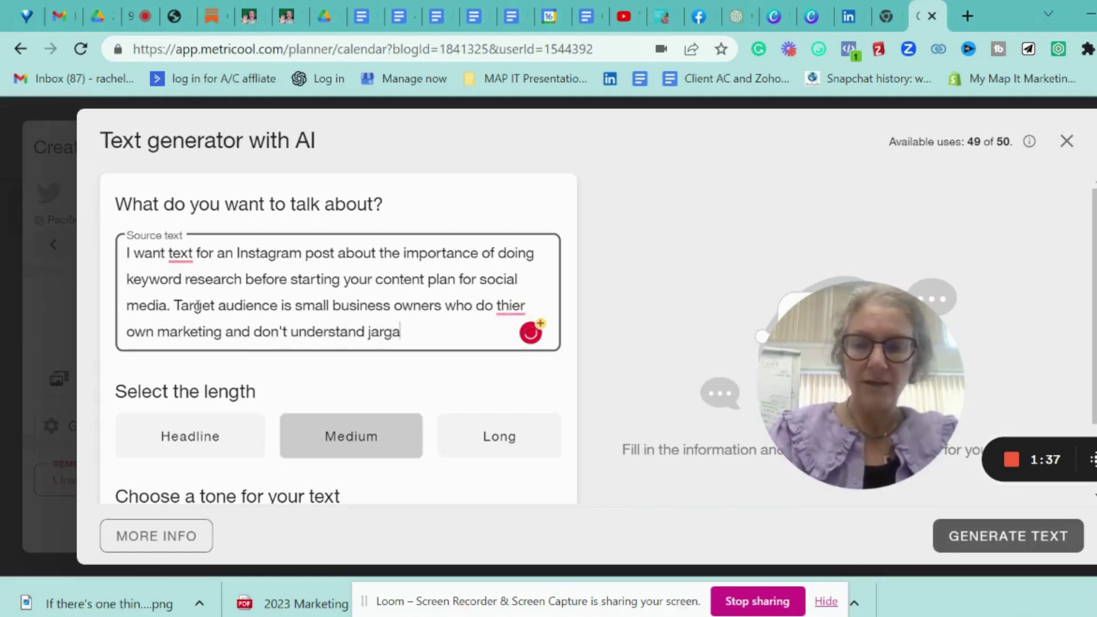
pyautogui.write('on. Please ')
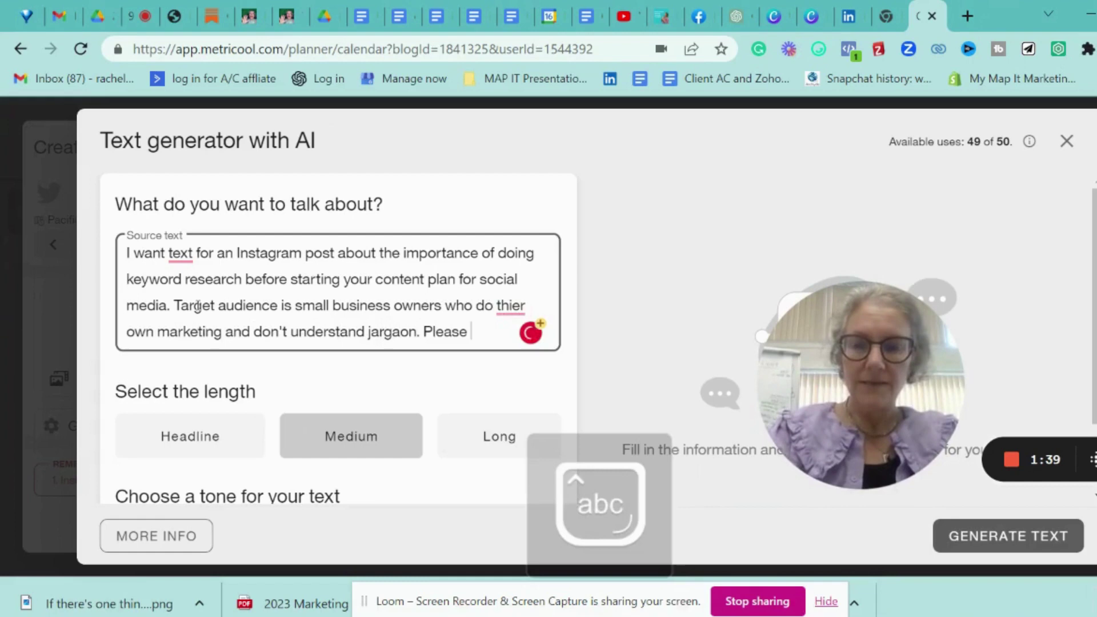
pyautogui.write('keep it fri')
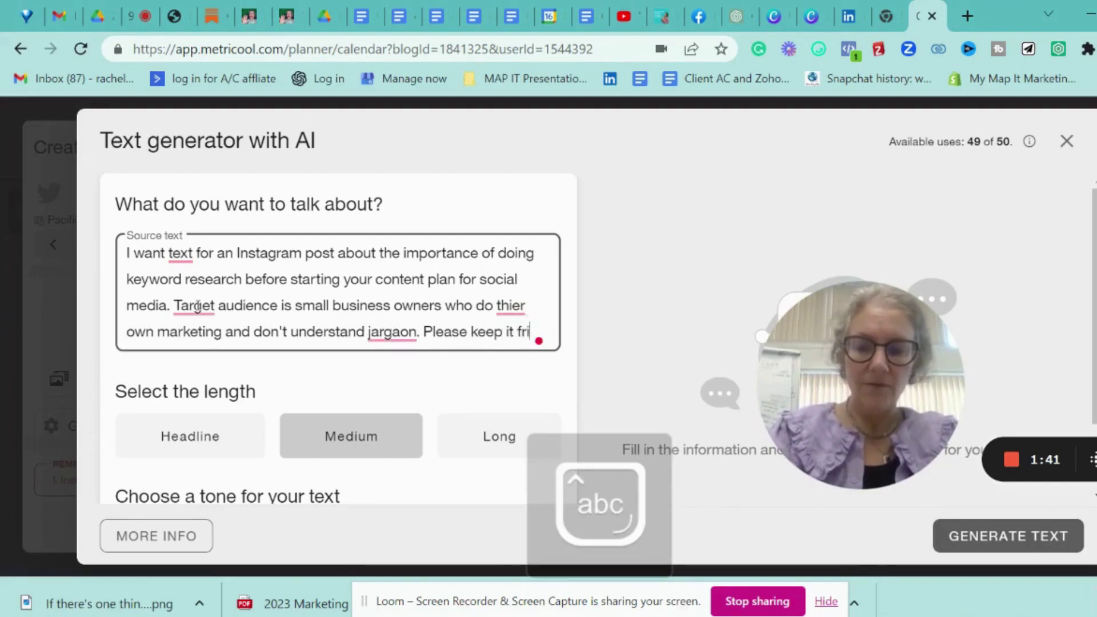
pyautogui.write('ednly a')
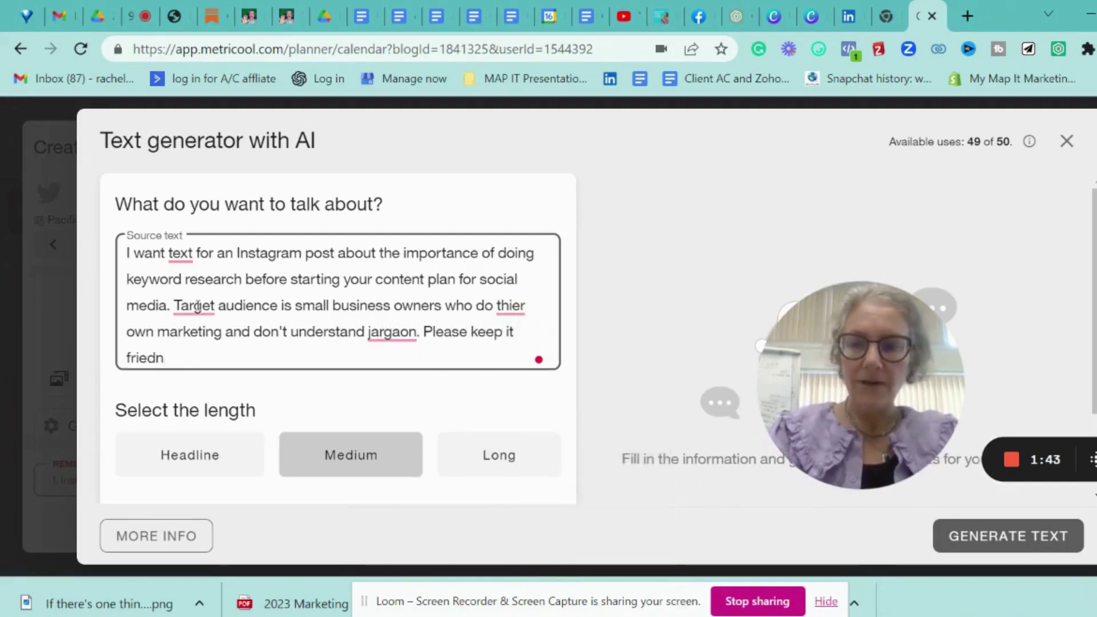
# Step: Ask for a friendly post with no selling call to action, fixing 'friedn' and 'salling'
pyautogui.press('BackSpace')
pyautogui.press('BackSpace')
pyautogui.write('ndly and do')
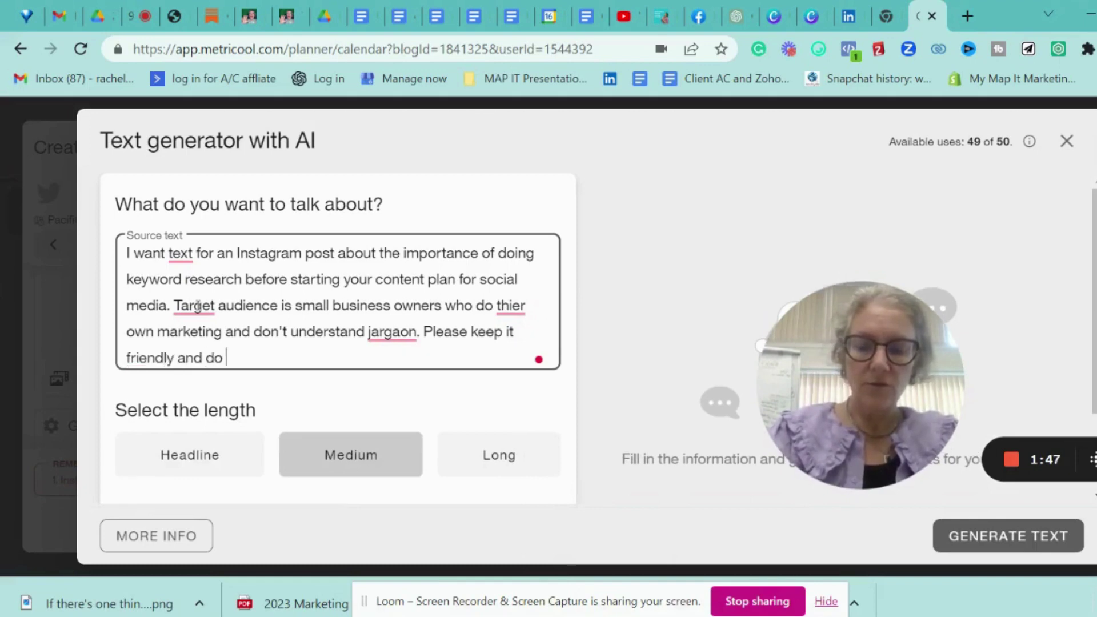
pyautogui.write(' not have a ')
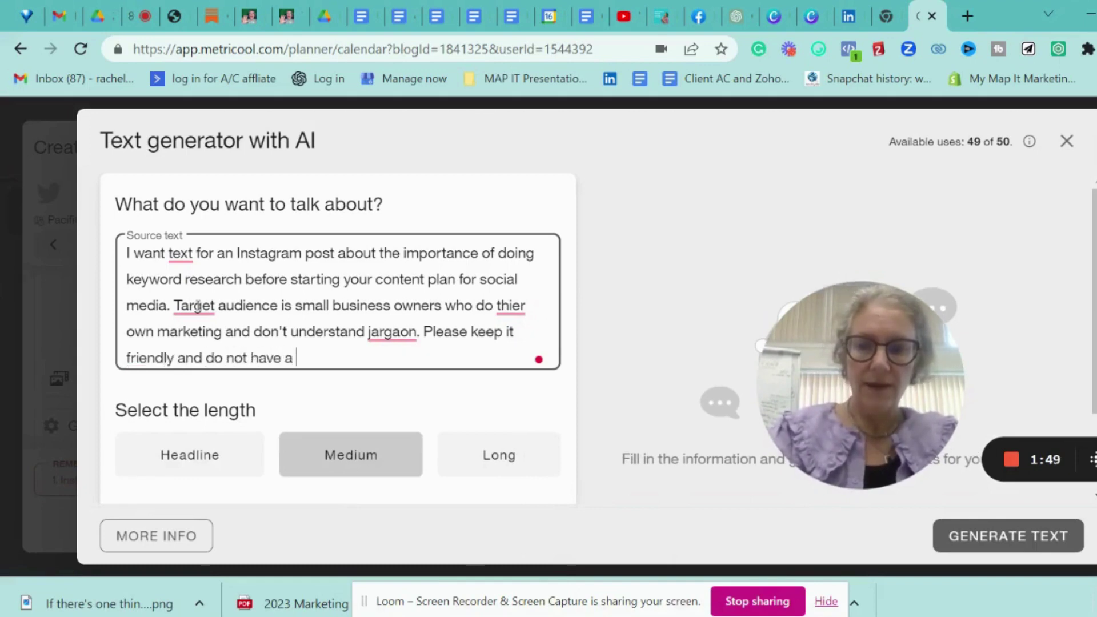
pyautogui.write('salling c')
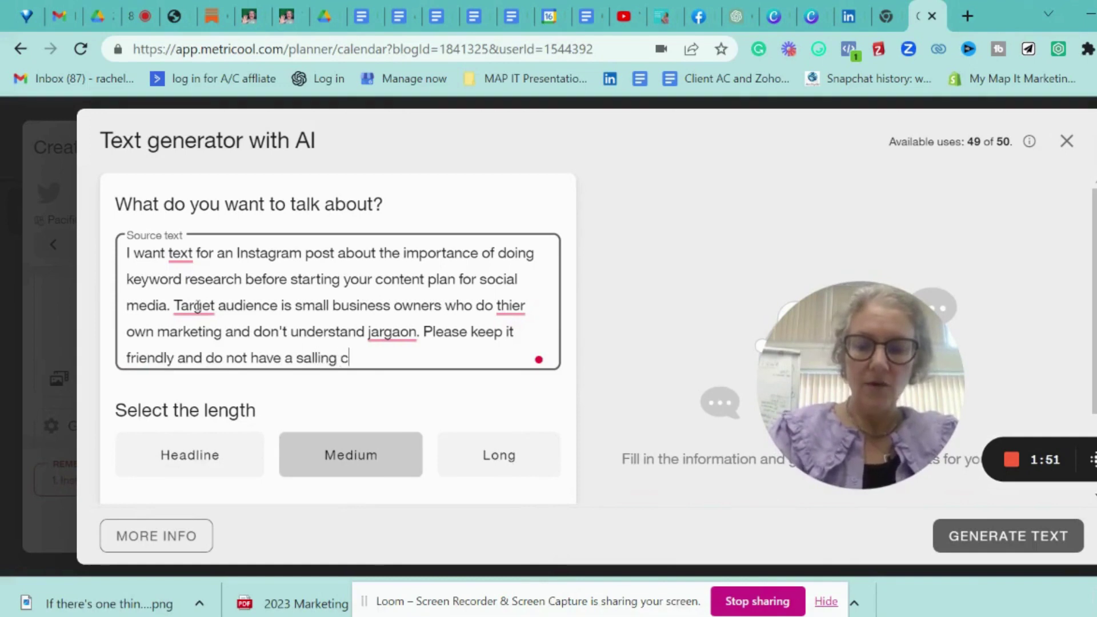
pyautogui.write('all to action')
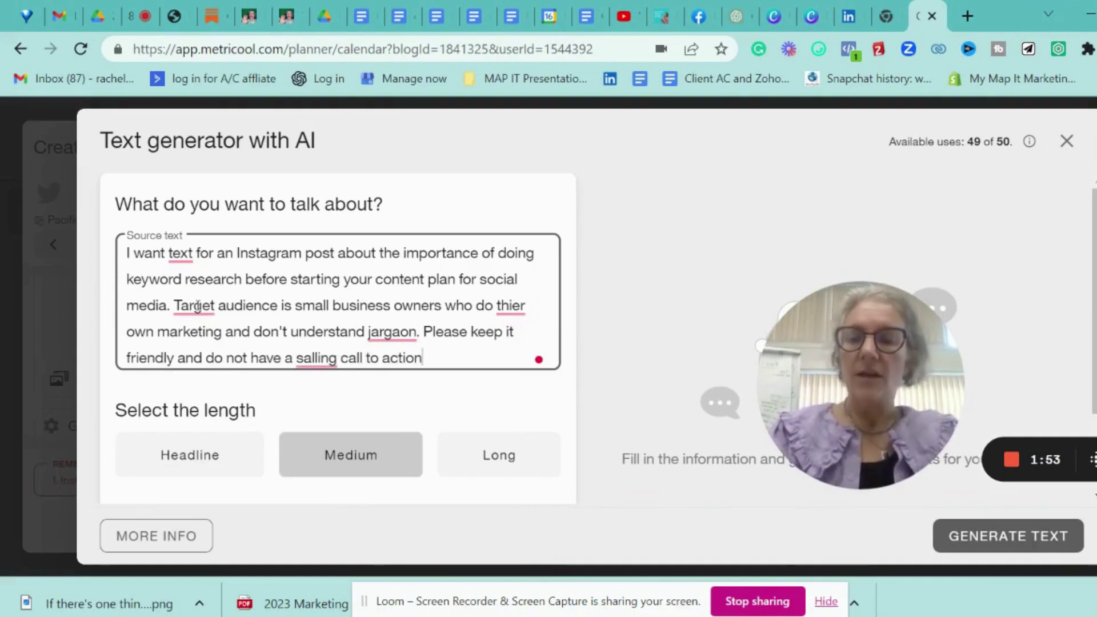
pyautogui.click(310, 360)
pyautogui.press('BackSpace')
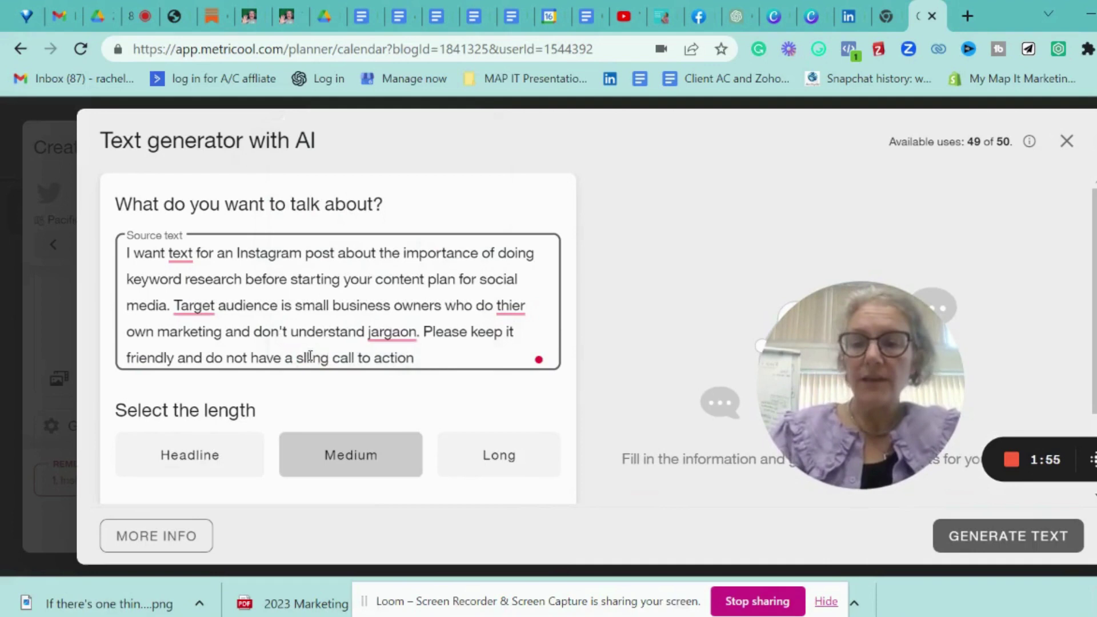
pyautogui.write('e')
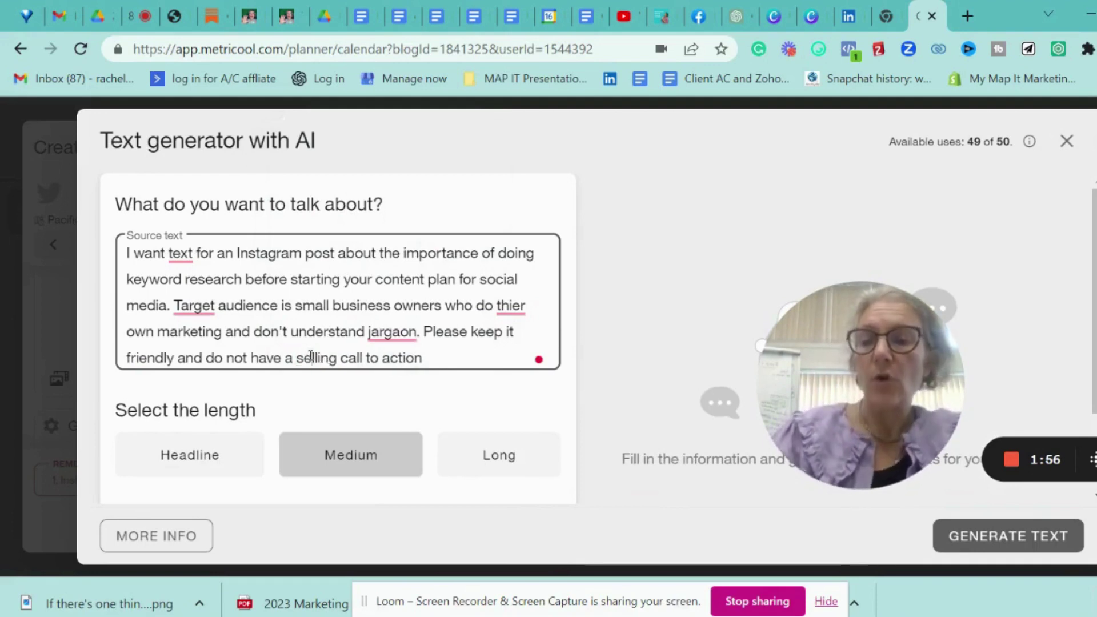
# Step: Correct the remaining typos 'jargaon' to 'jargon' and 'thier' to 'their'
pyautogui.click(390, 333)
pyautogui.click(392, 381)
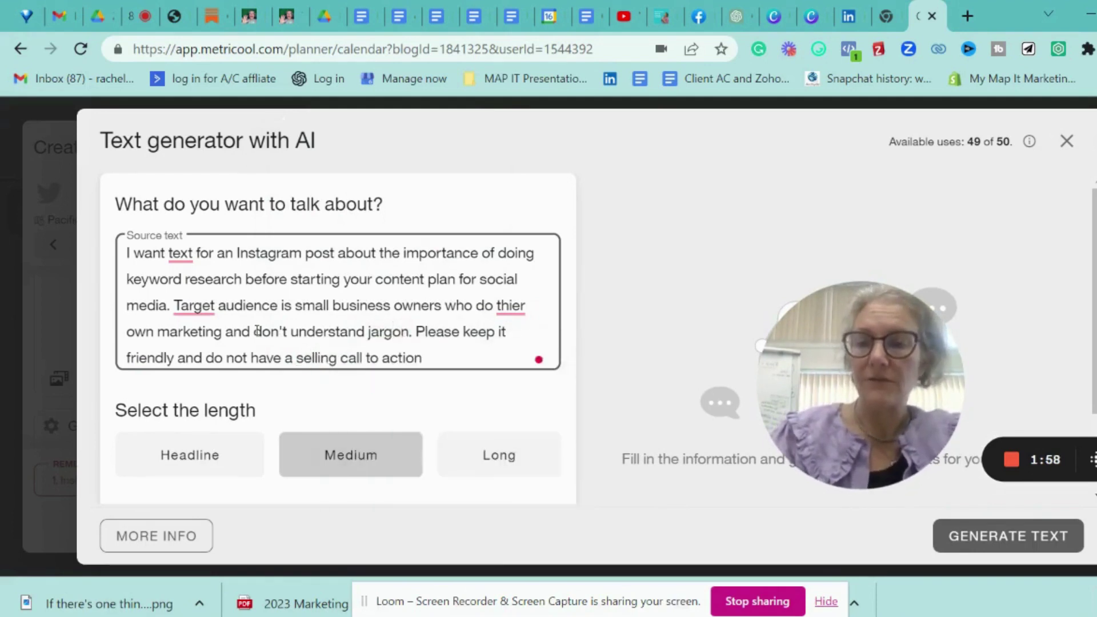
pyautogui.click(515, 304)
pyautogui.click(515, 358)
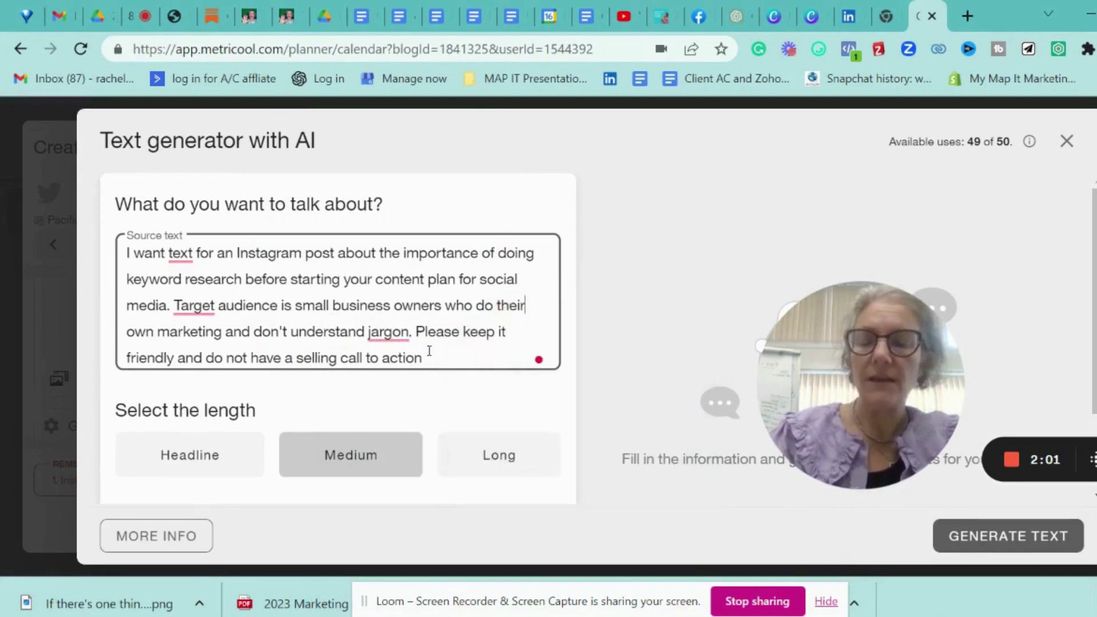
# Step: Pick Educational as the text tone, keeping the length at Medium
pyautogui.scroll(-1, 532, 422)
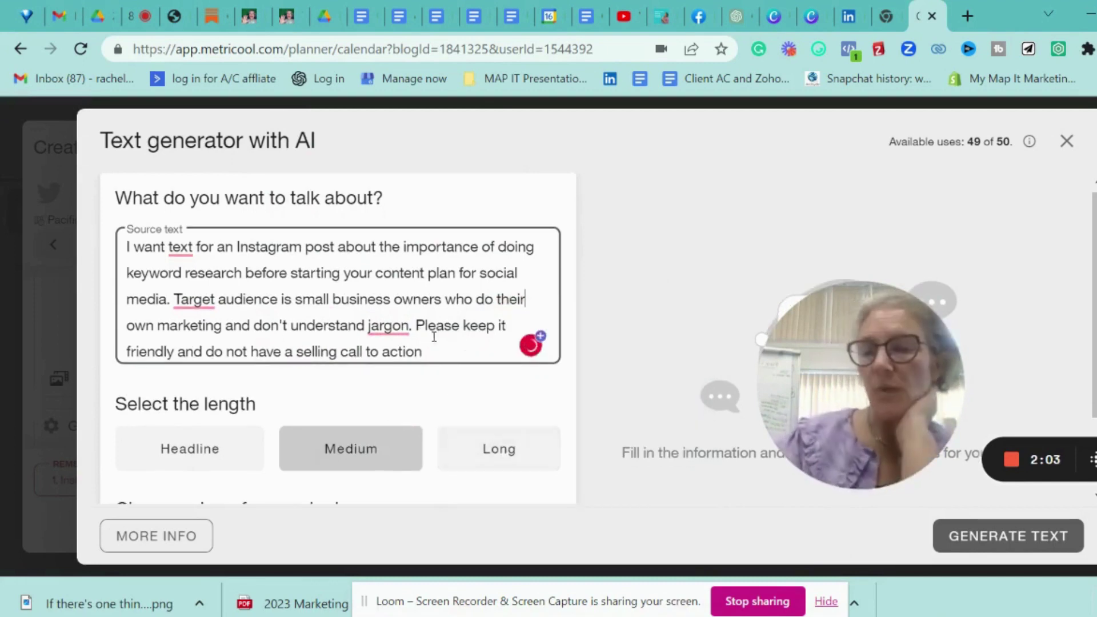
pyautogui.scroll(-3, 409, 374)
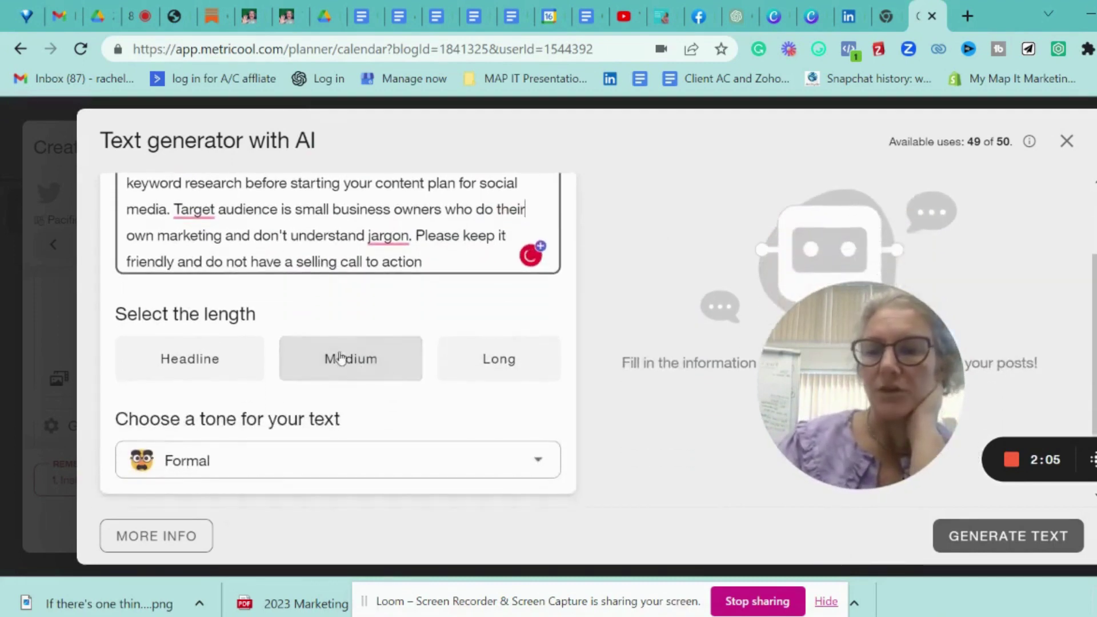
pyautogui.click(252, 454)
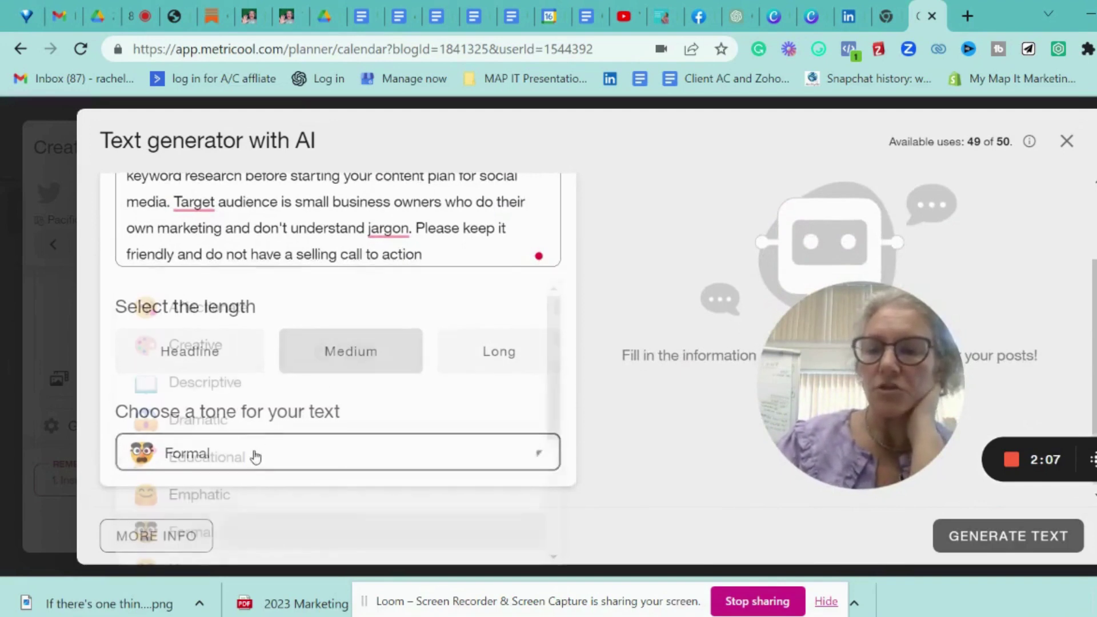
pyautogui.scroll(-2, 294, 389)
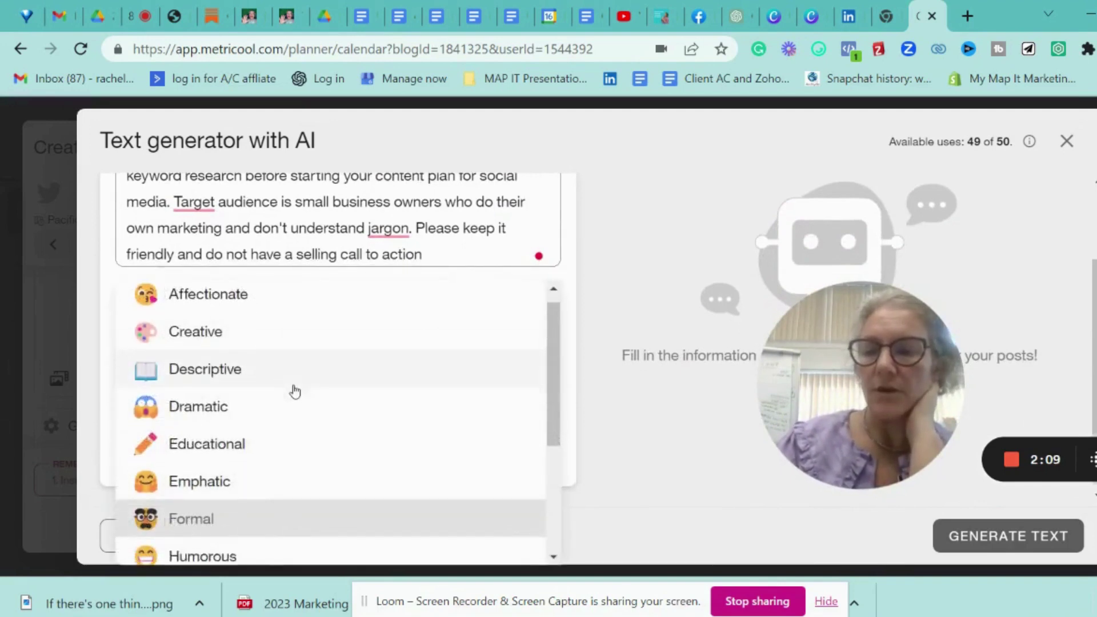
pyautogui.scroll(-2, 314, 470)
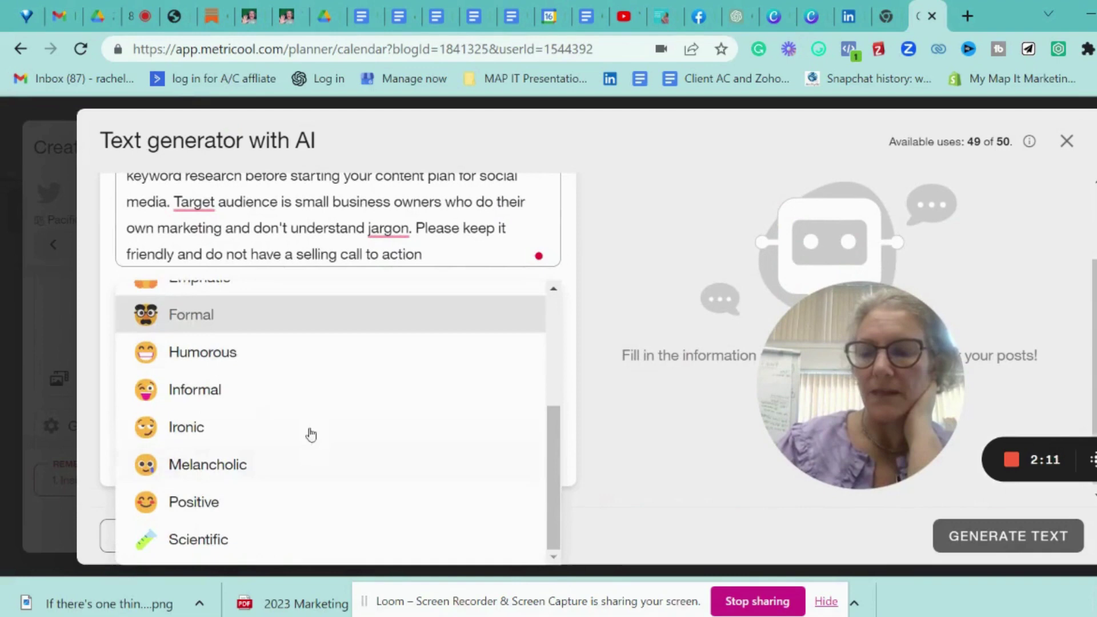
pyautogui.scroll(4, 276, 440)
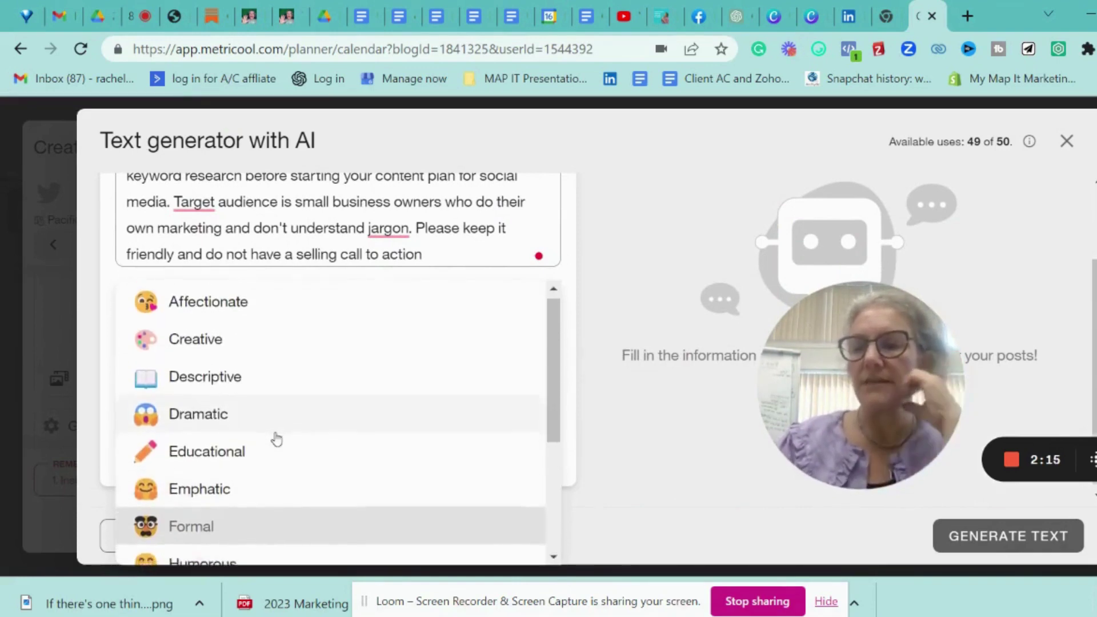
pyautogui.scroll(-1, 277, 440)
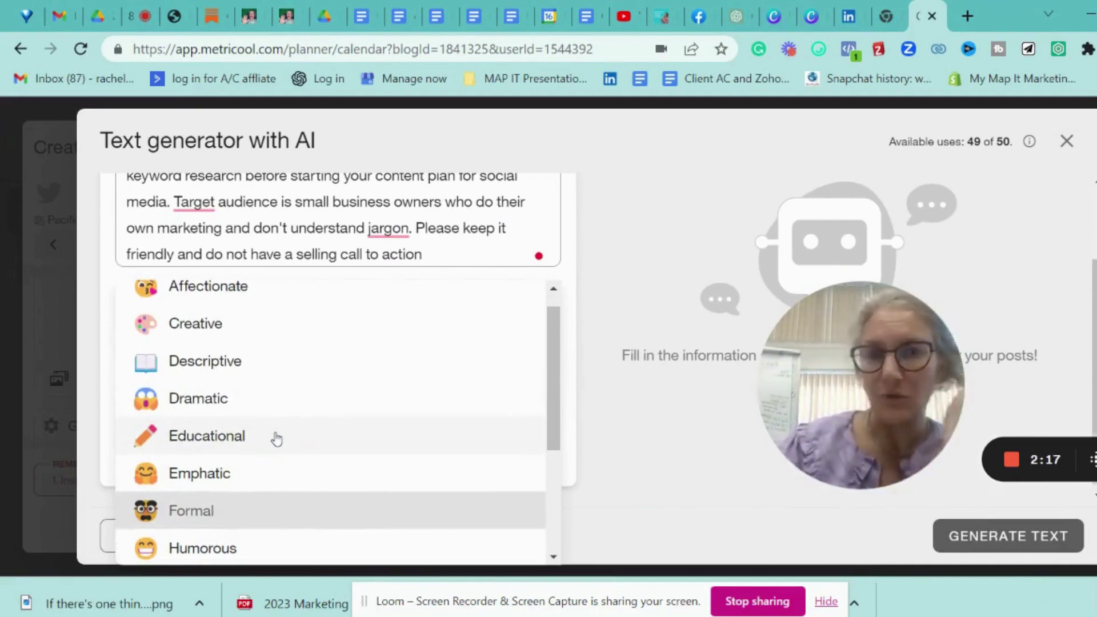
pyautogui.scroll(-3, 277, 439)
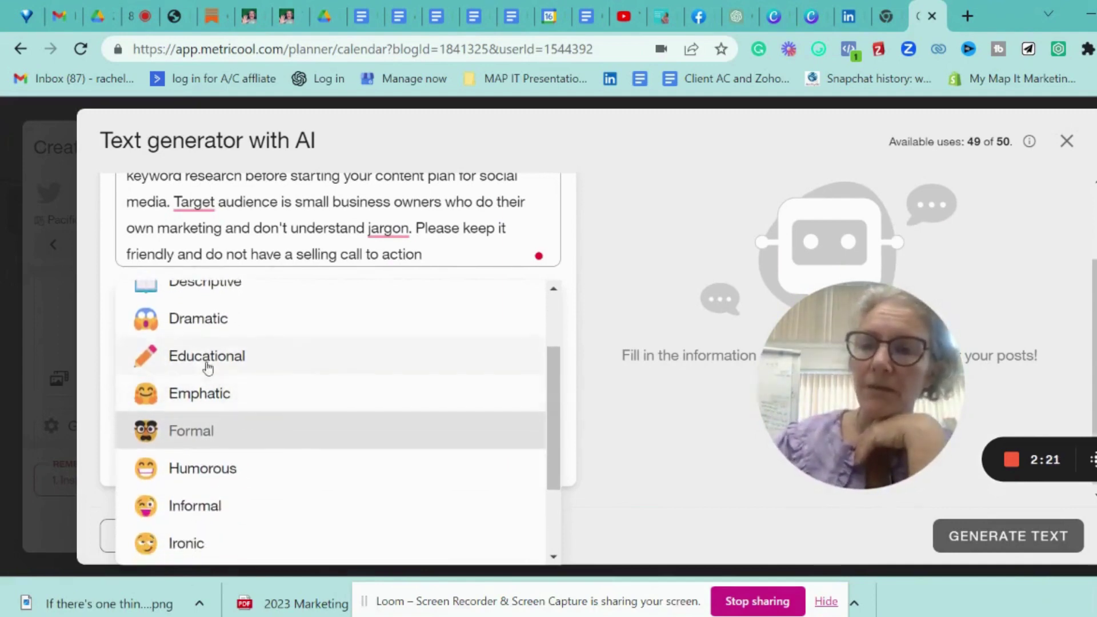
pyautogui.scroll(2, 215, 386)
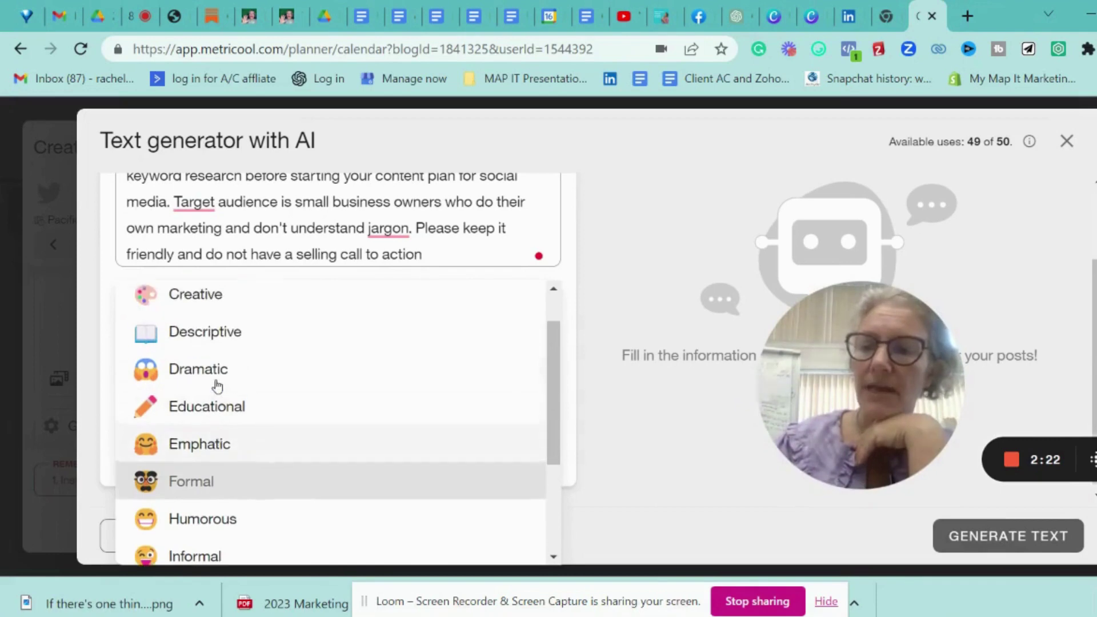
pyautogui.click(188, 410)
pyautogui.scroll(-1, 396, 408)
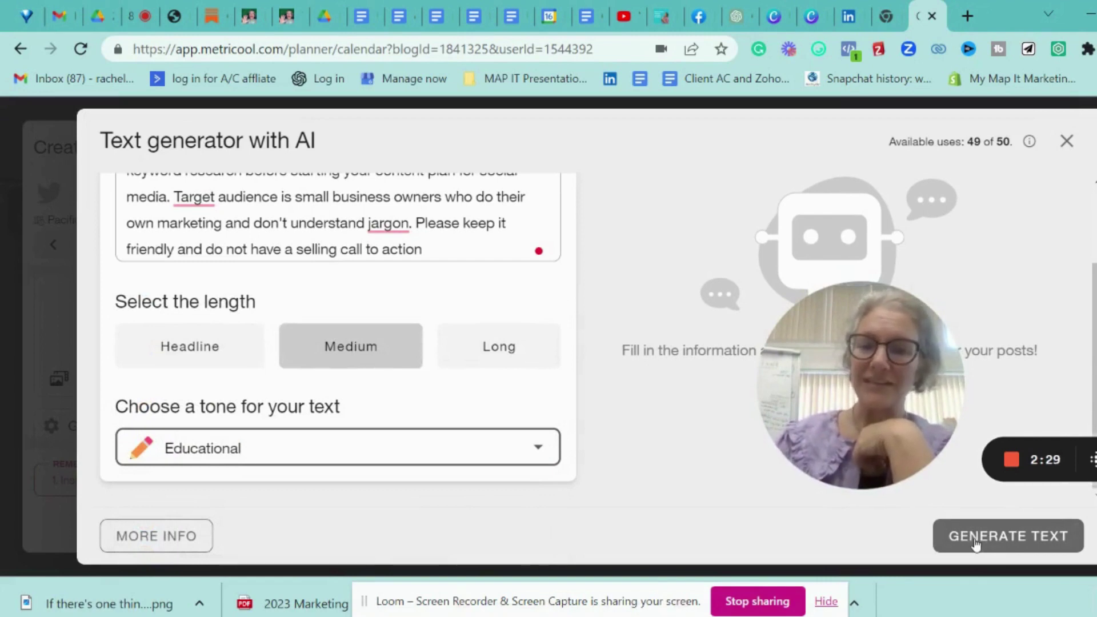
# Step: Check the MORE INFO help article, then generate keyword-research caption options, leaving 48 of 50 uses
pyautogui.click(144, 543)
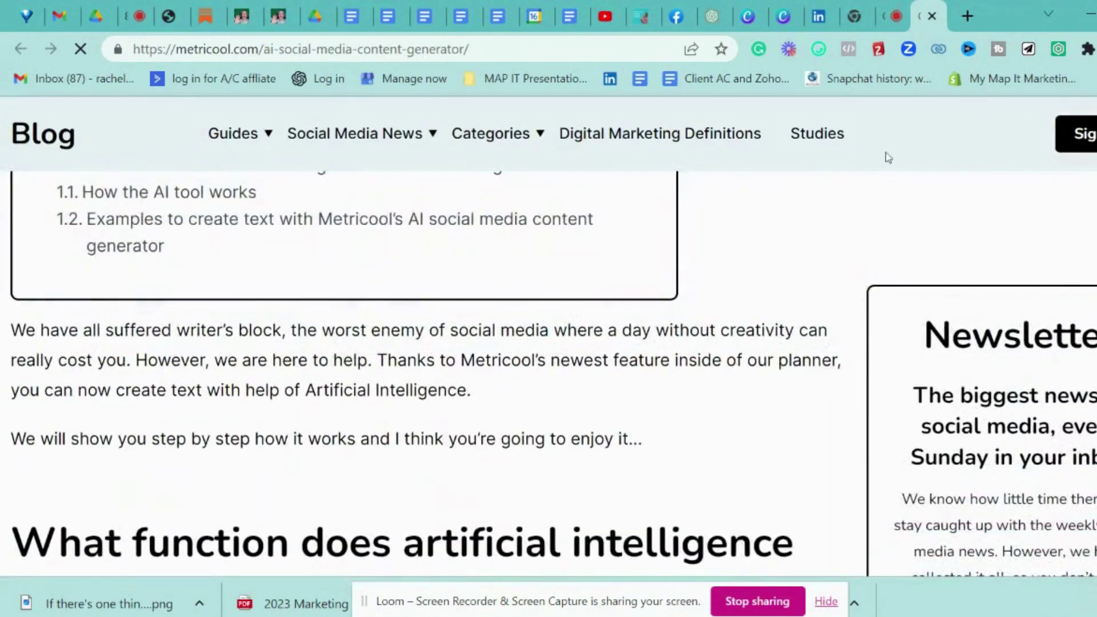
pyautogui.click(892, 16)
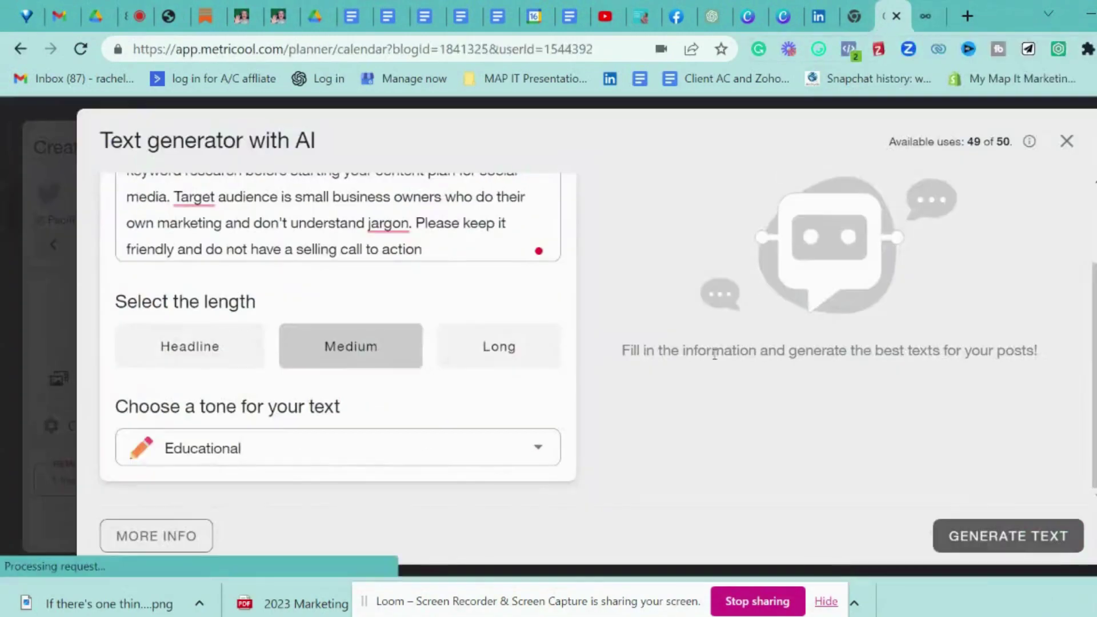
pyautogui.click(983, 539)
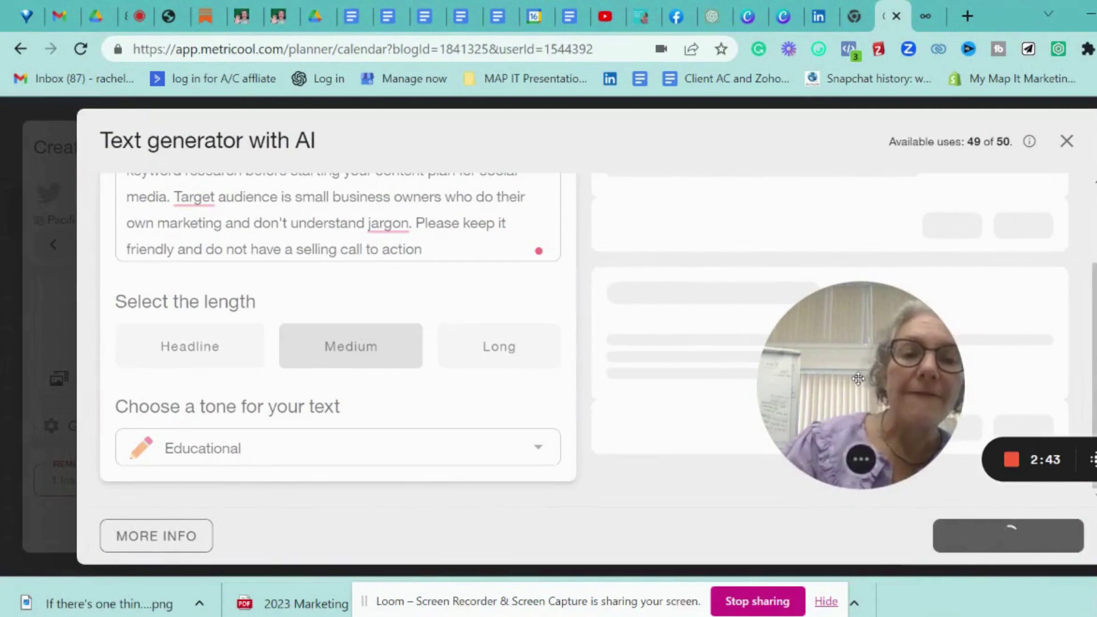
pyautogui.rightClick(721, 497)
pyautogui.click(676, 503)
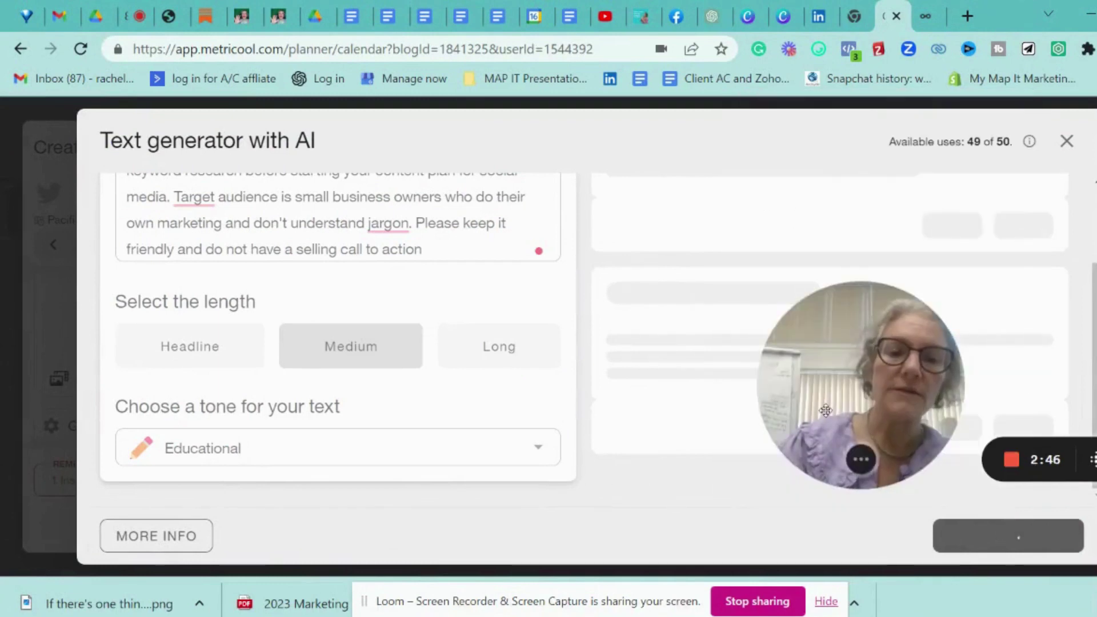
pyautogui.moveTo(857, 423); pyautogui.dragTo(109, 457)
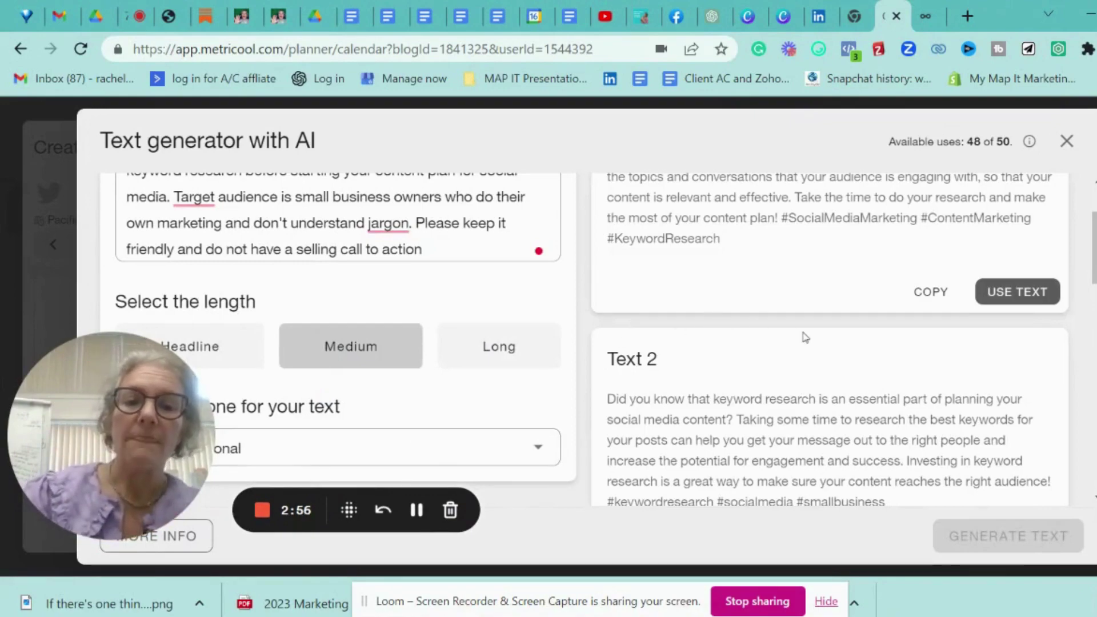
pyautogui.scroll(2, 803, 336)
pyautogui.scroll(-15, 805, 351)
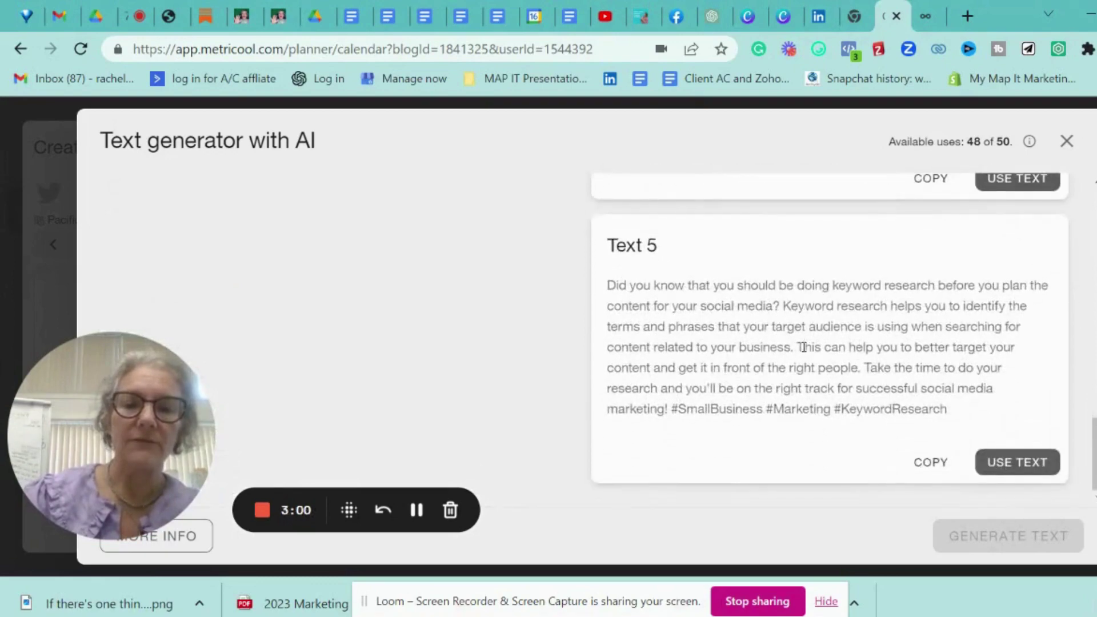
pyautogui.moveTo(952, 417); pyautogui.dragTo(611, 207)
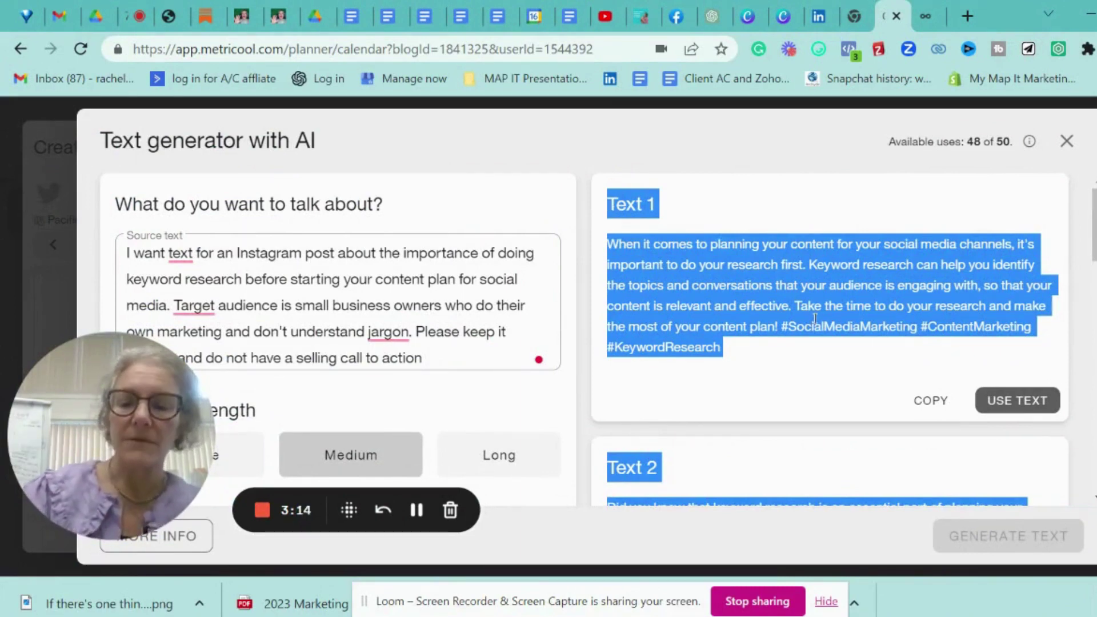
pyautogui.click(850, 388)
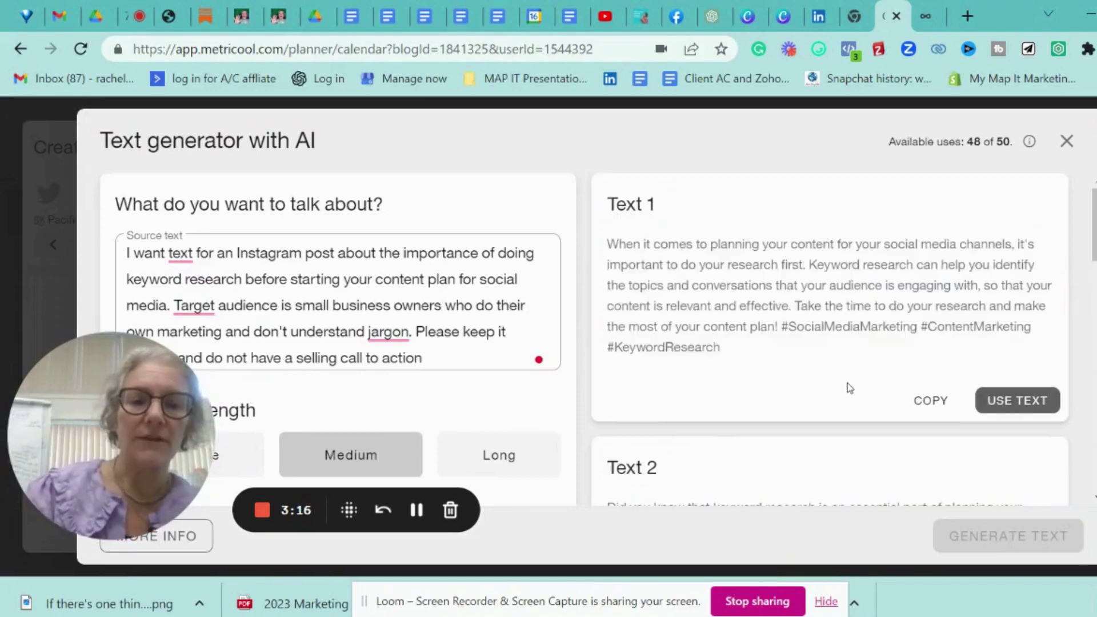
pyautogui.scroll(-5, 840, 380)
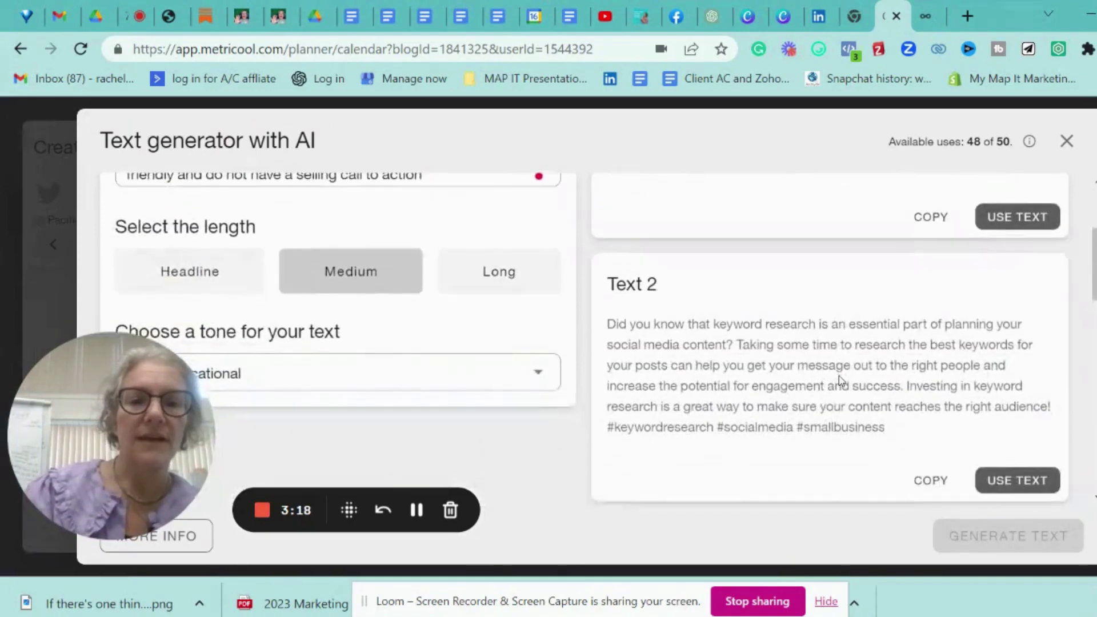
pyautogui.scroll(-1, 794, 332)
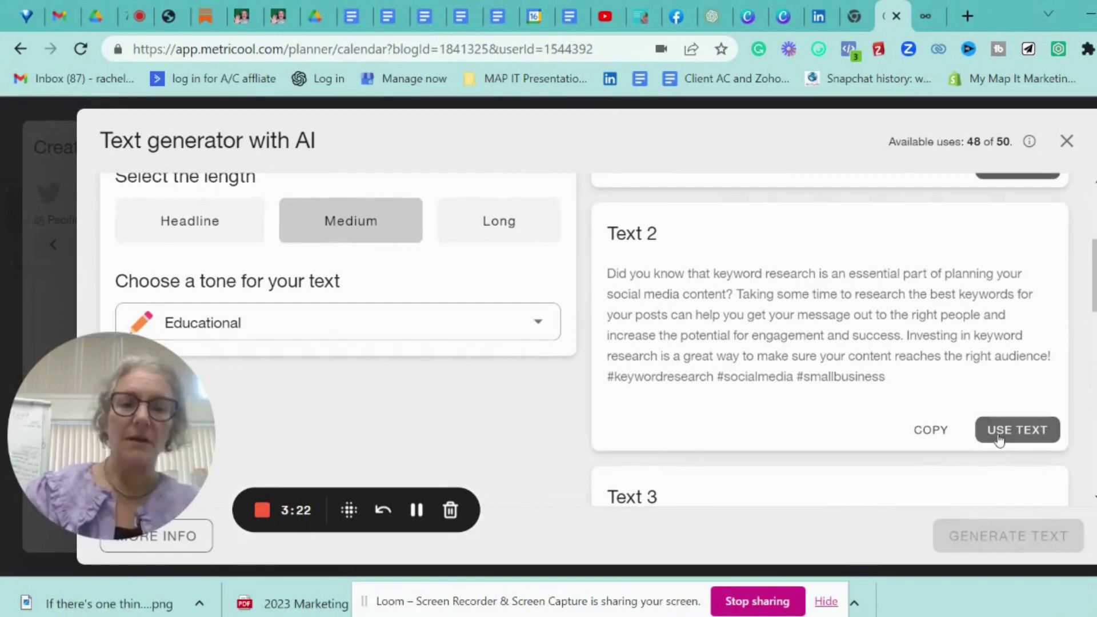
# Step: Insert the Text 2 suggestion into the Instagram post caption
pyautogui.click(1017, 430)
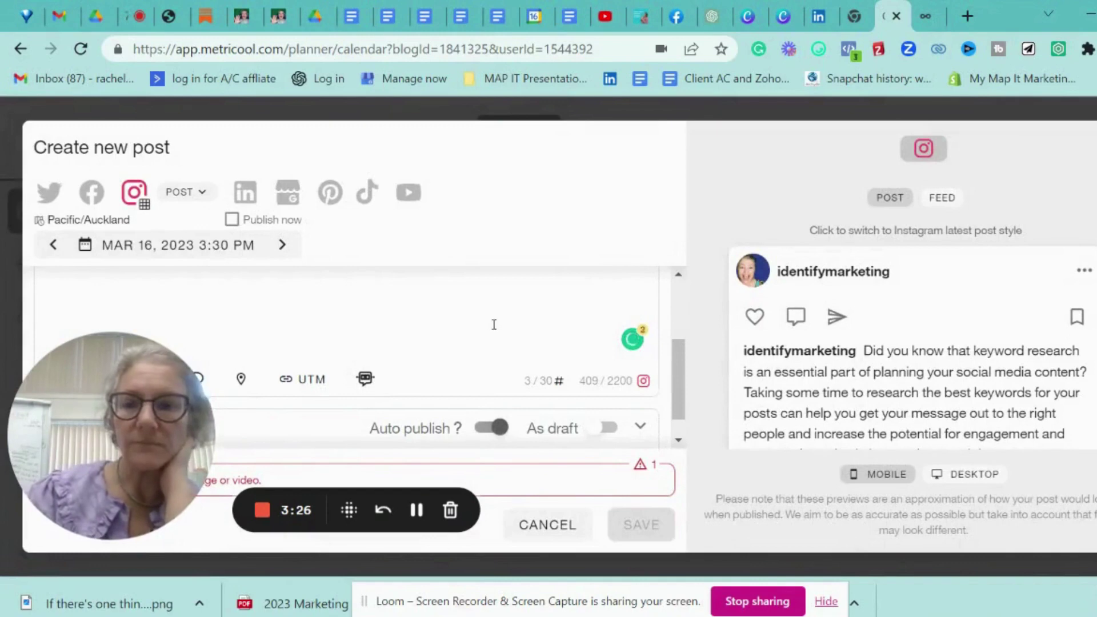
pyautogui.scroll(-2, 958, 393)
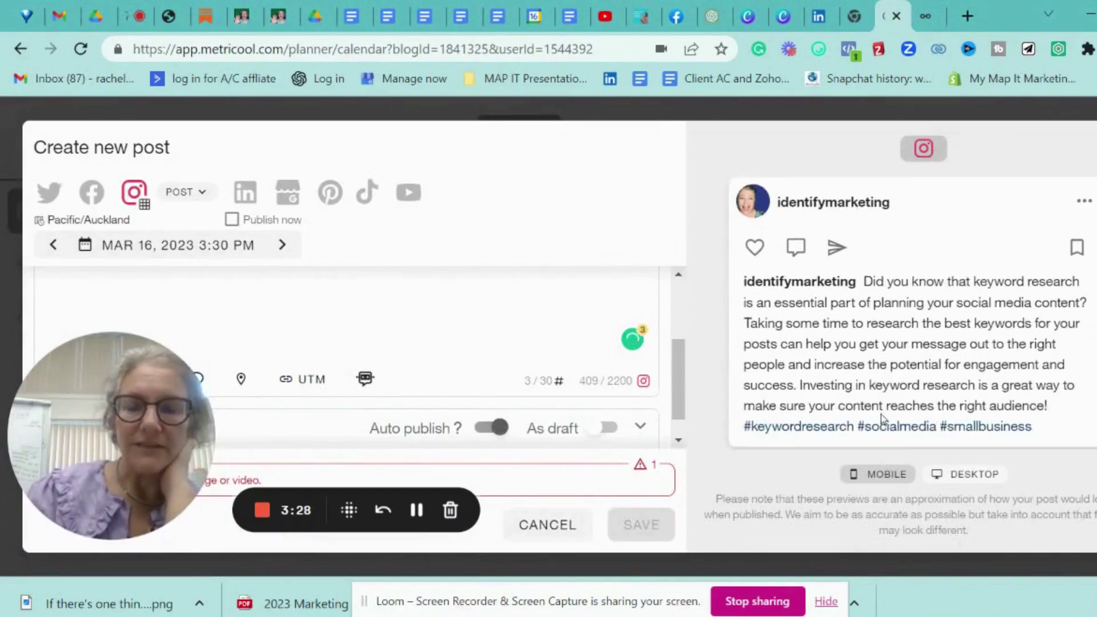
pyautogui.scroll(3, 321, 309)
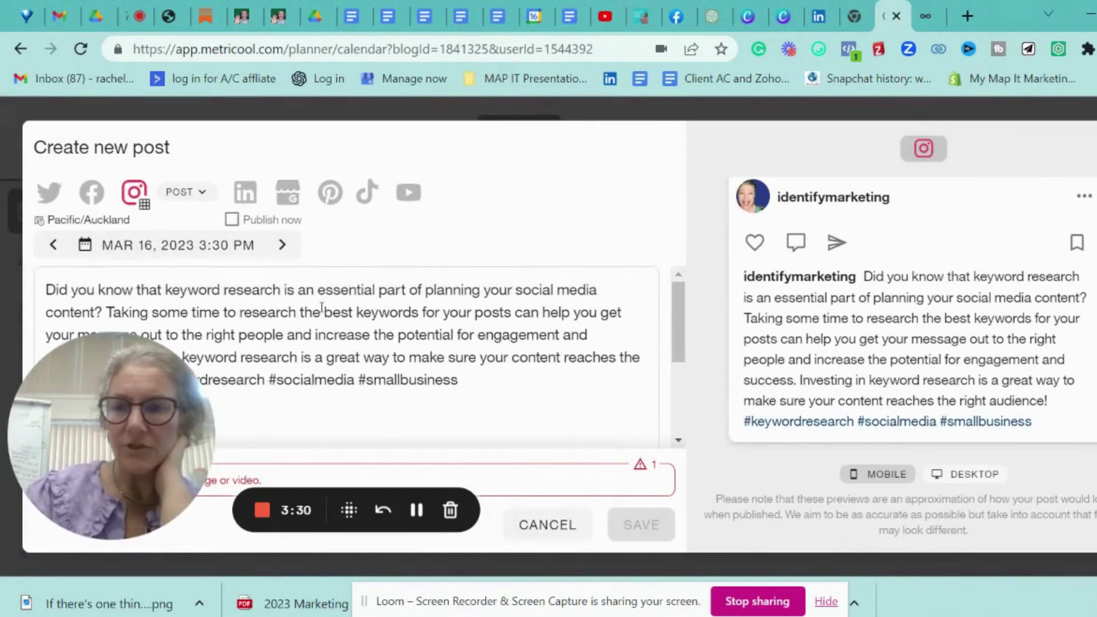
pyautogui.moveTo(114, 434); pyautogui.dragTo(857, 208)
# Step: Add line breaks after 'content?' and before the hashtags in the caption
pyautogui.click(108, 312)
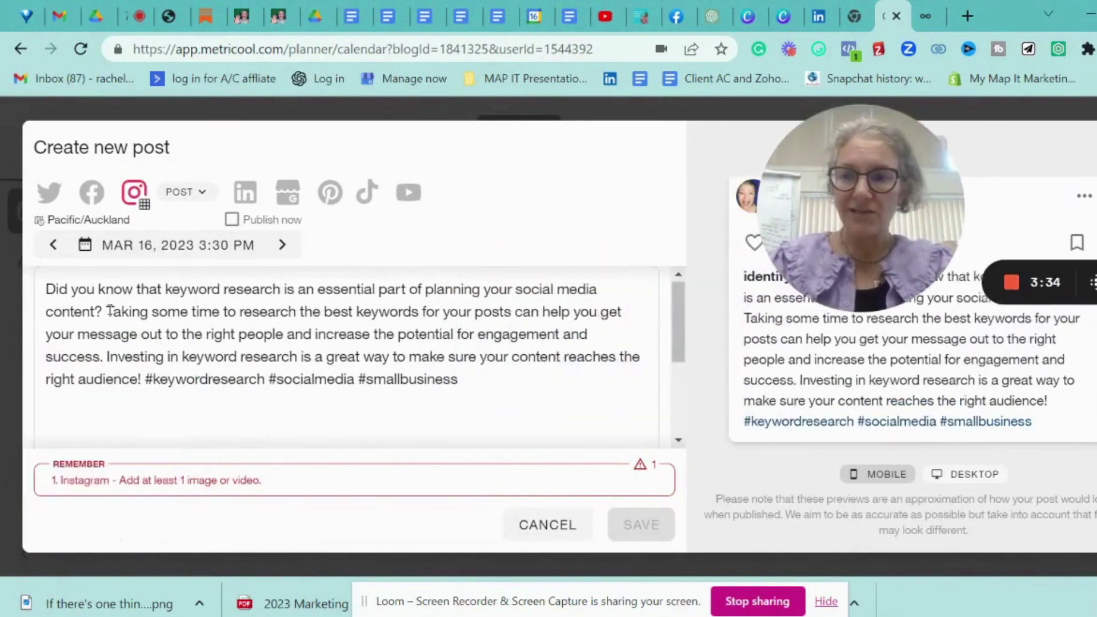
pyautogui.press('Return')
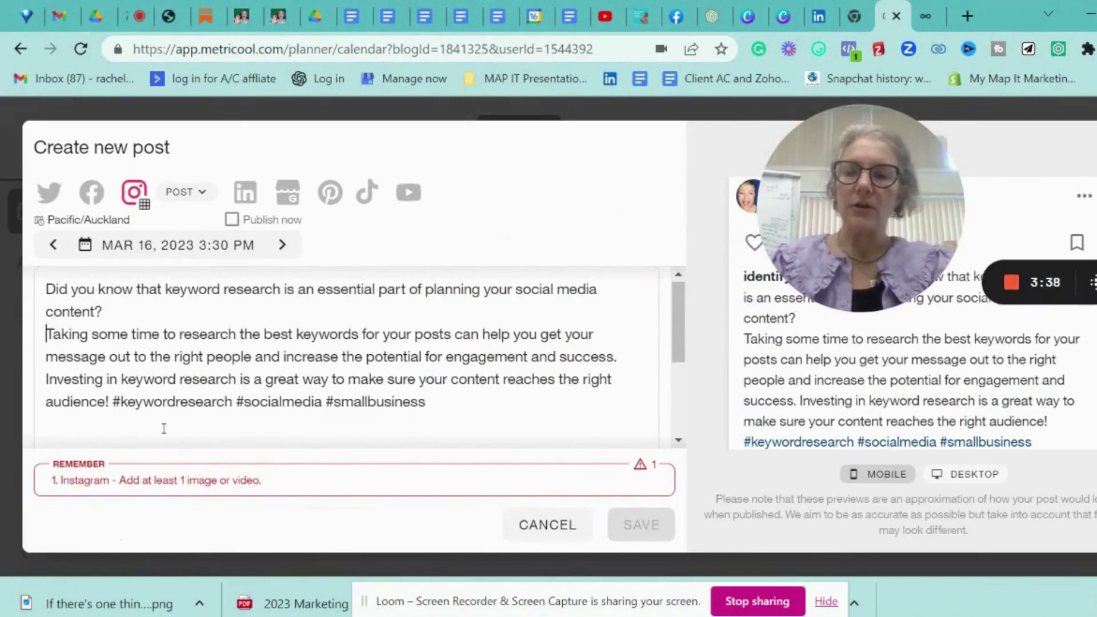
pyautogui.click(113, 402)
pyautogui.press('Return')
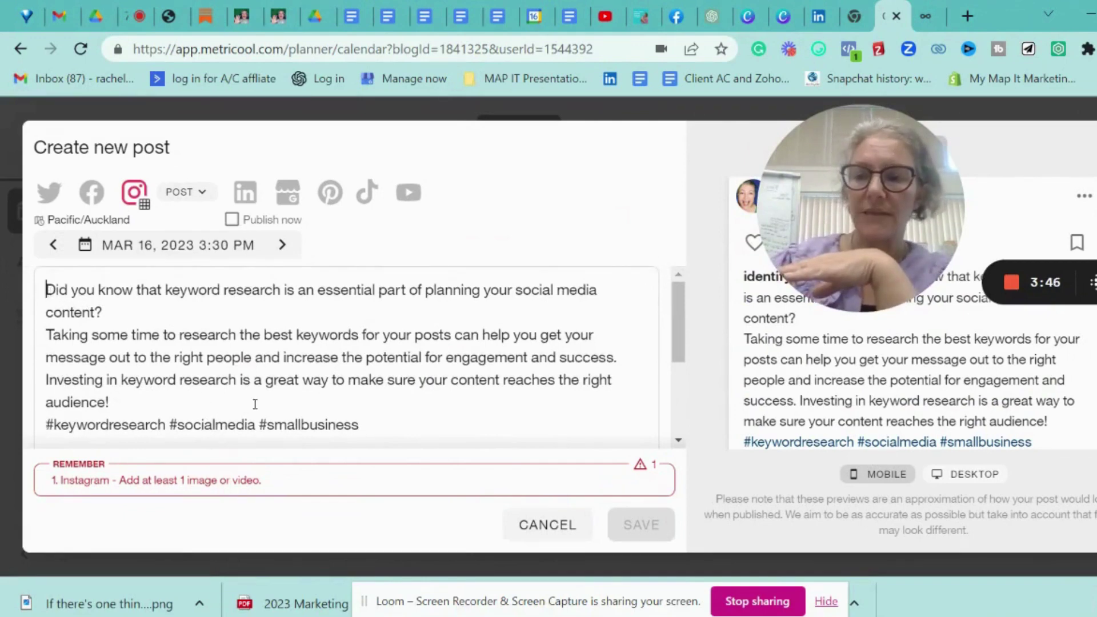
# Step: Scroll down to the caption toolbar containing the smiley emoji icon
pyautogui.scroll(-3, 384, 402)
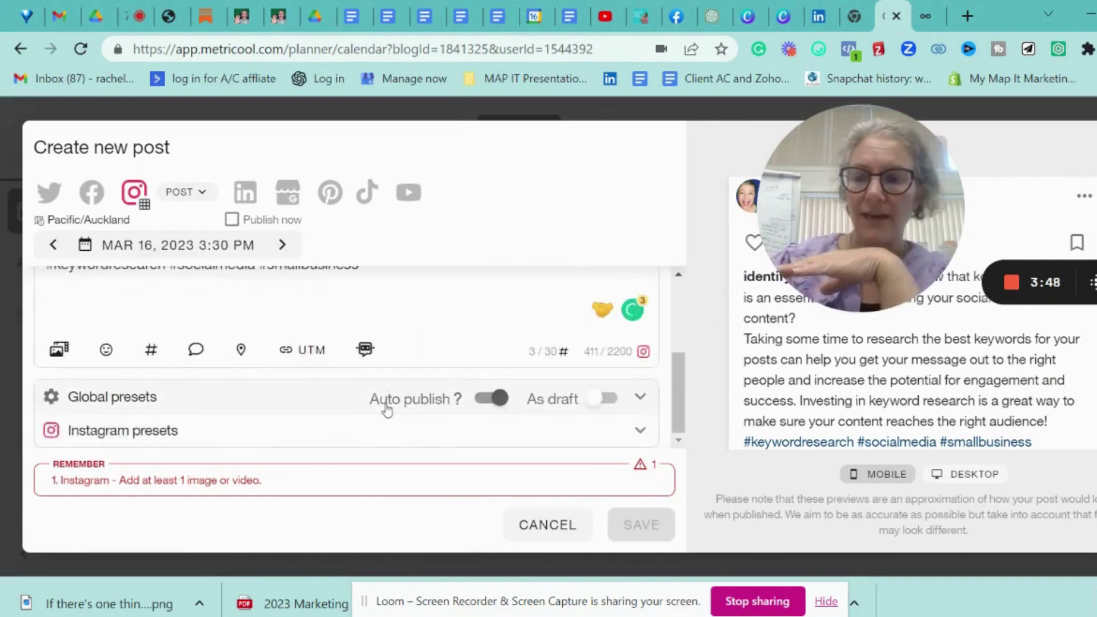